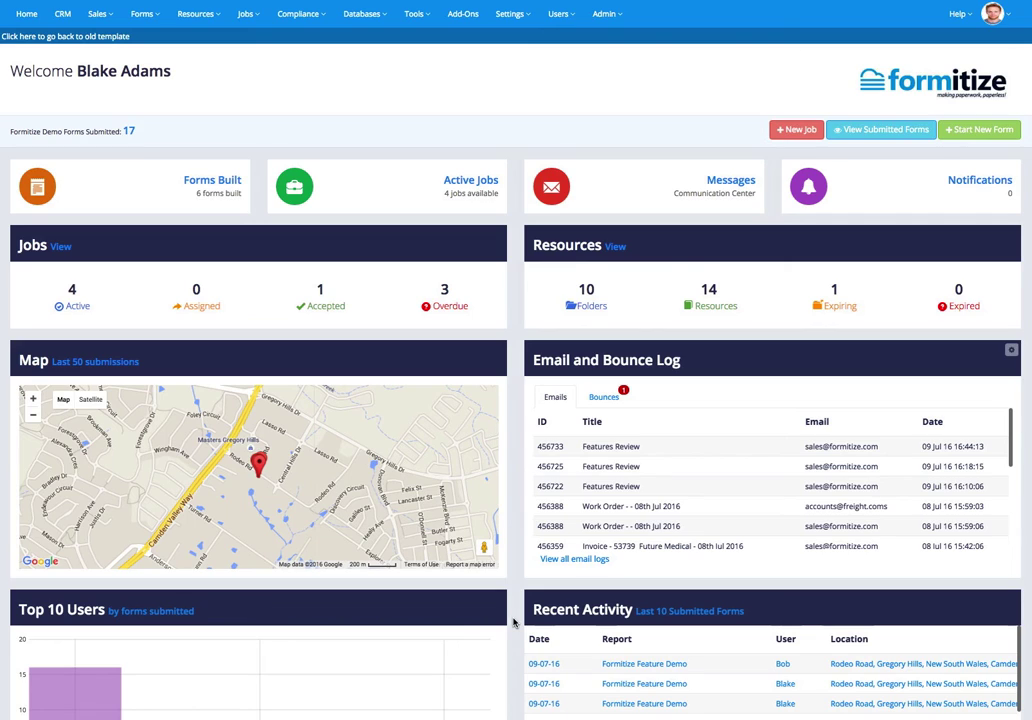
Review the dashboard overview sections down to the photo stream and view the fire extinguisher photo enlarged
scroll(513, 622, down, 3)
scroll(516, 360, down, 2)
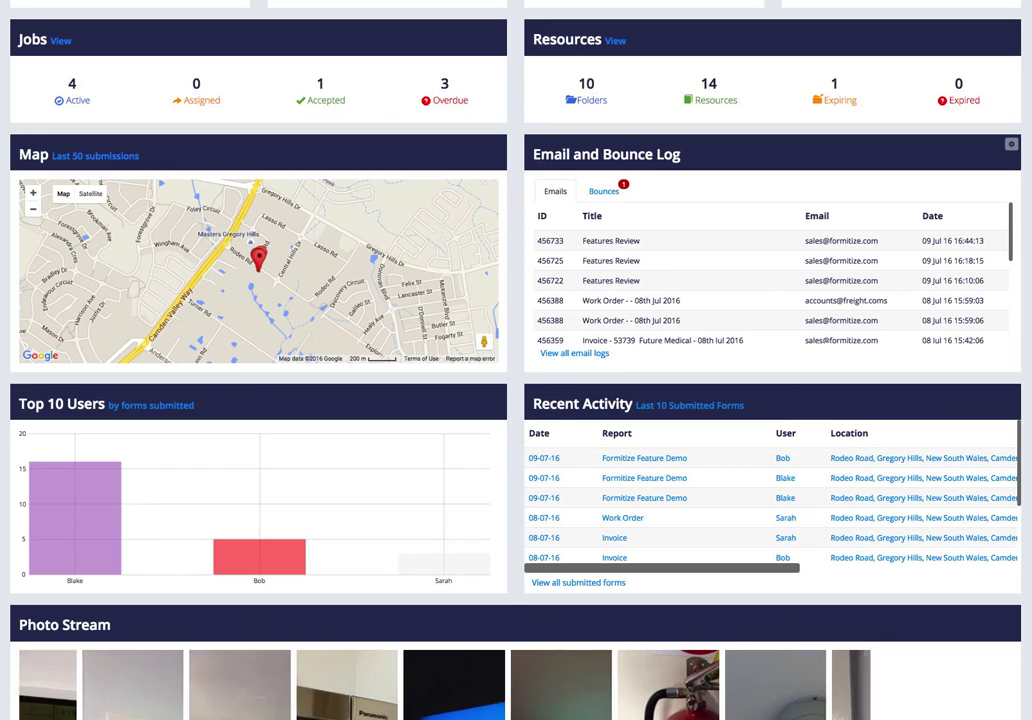
scroll(516, 400, down, 1)
scroll(516, 400, down, 2)
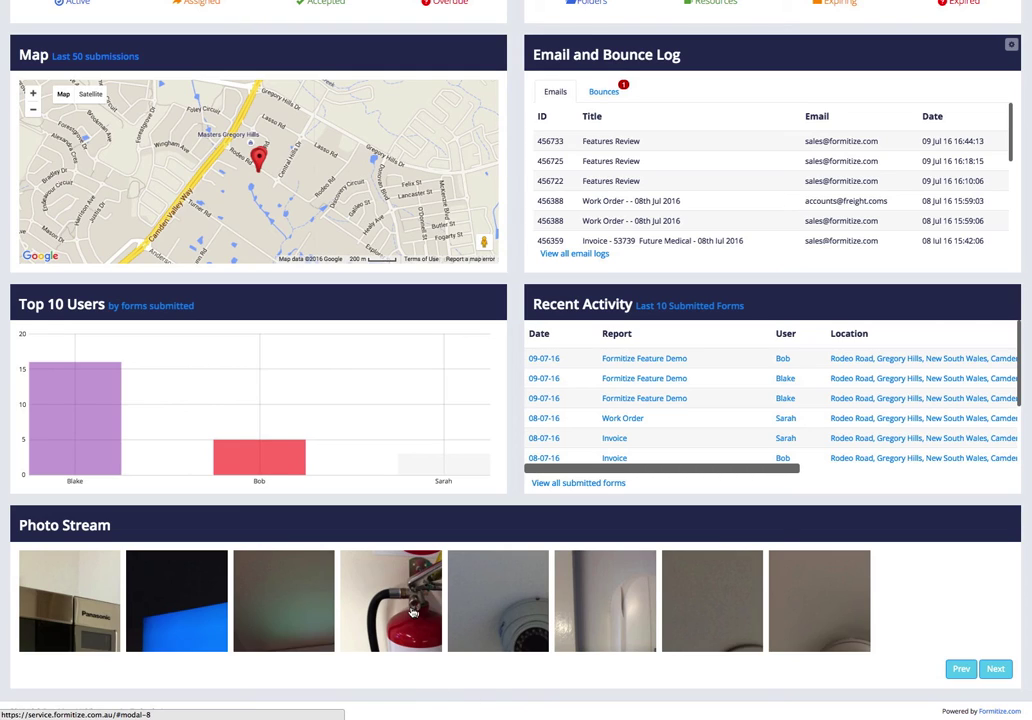
click(408, 611)
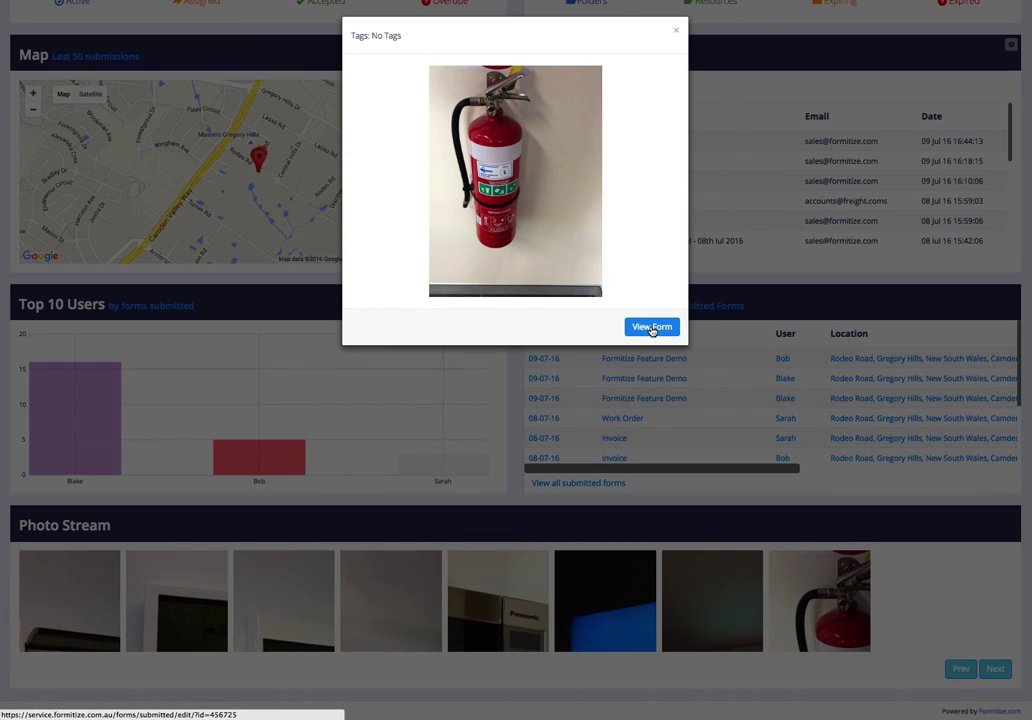
click(676, 31)
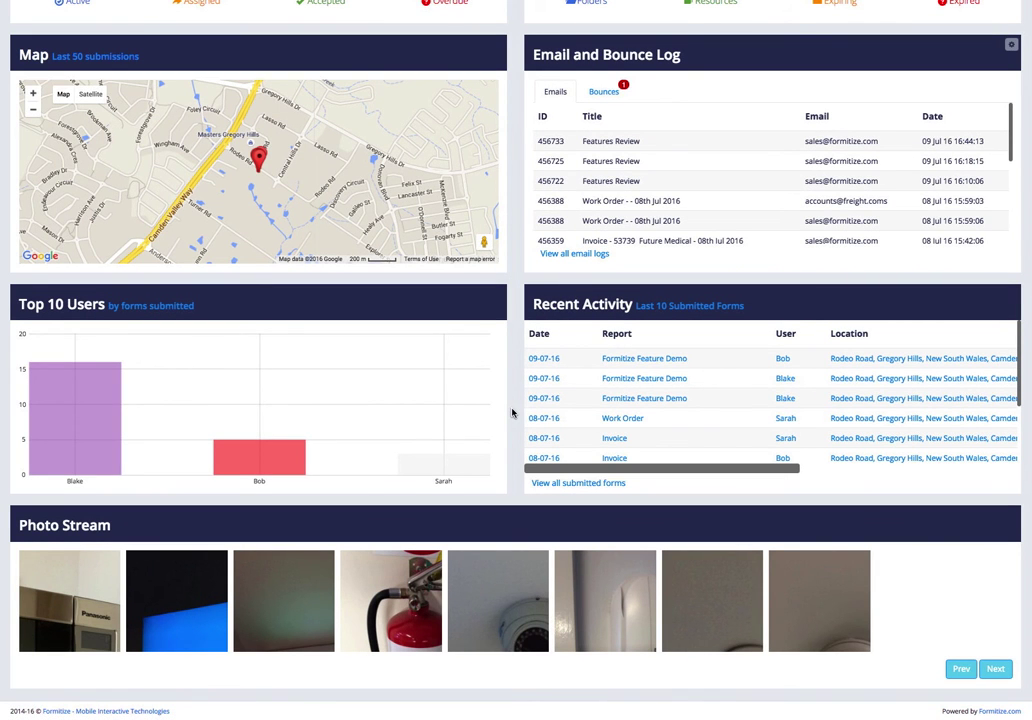
scroll(512, 412, up, 5)
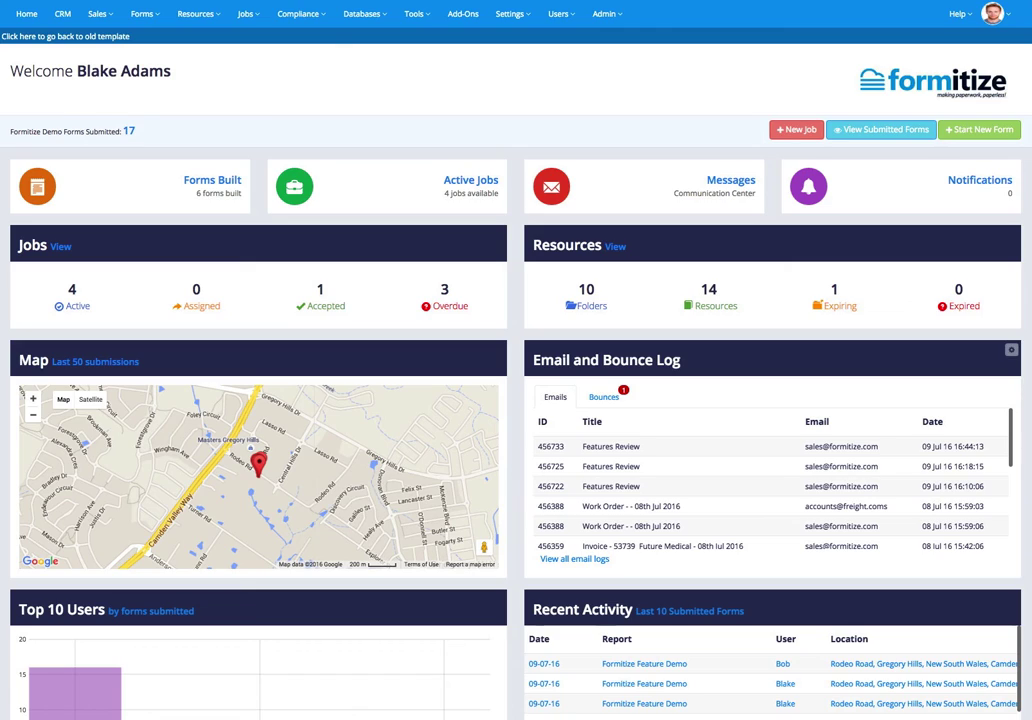
Open the page for building a new form and view the details of the option to upload a form
click(146, 14)
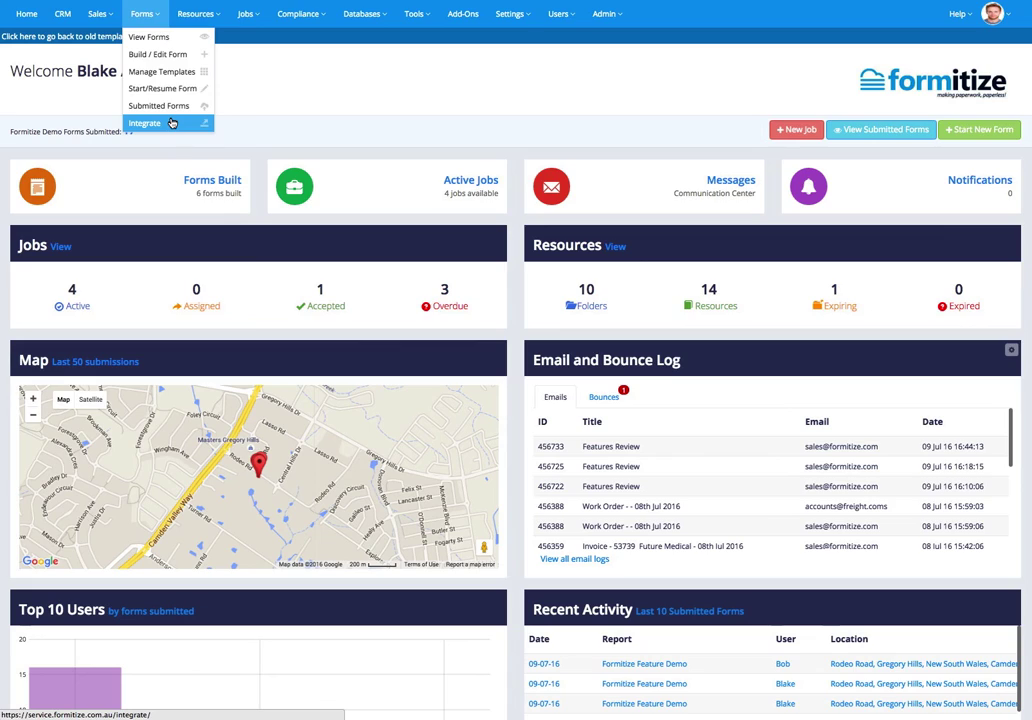
click(162, 55)
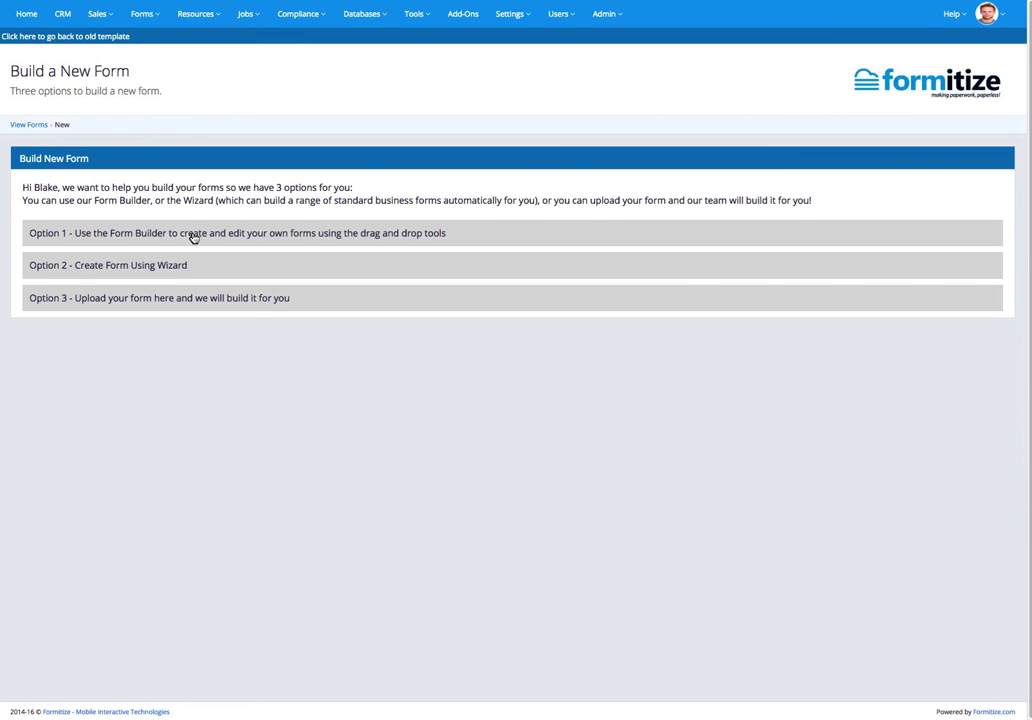
click(241, 296)
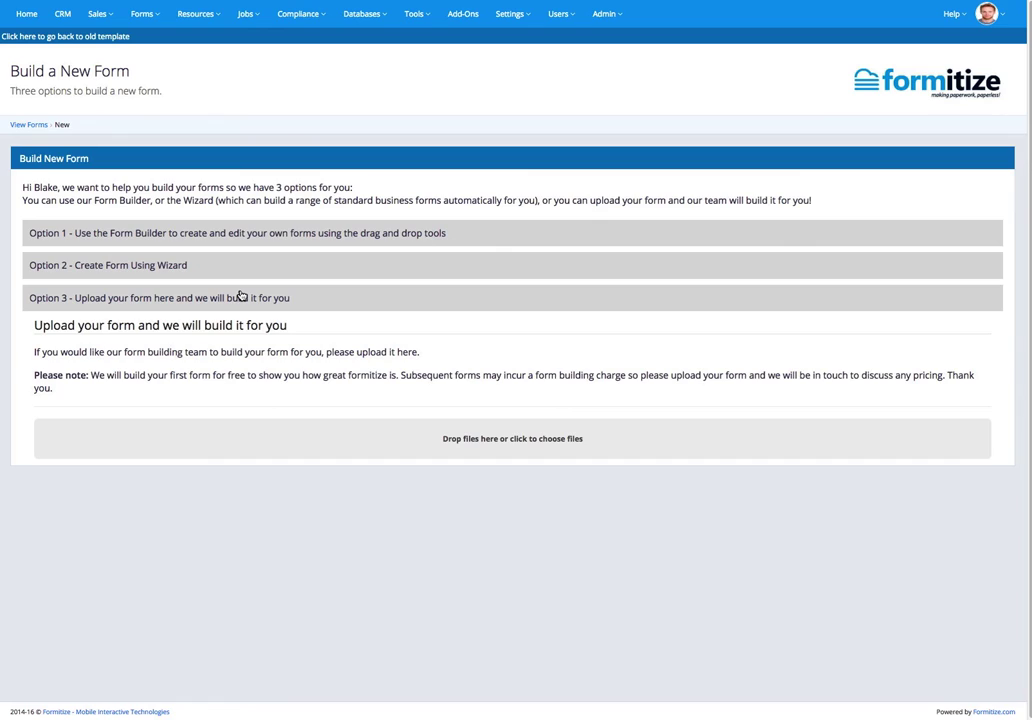
click(241, 296)
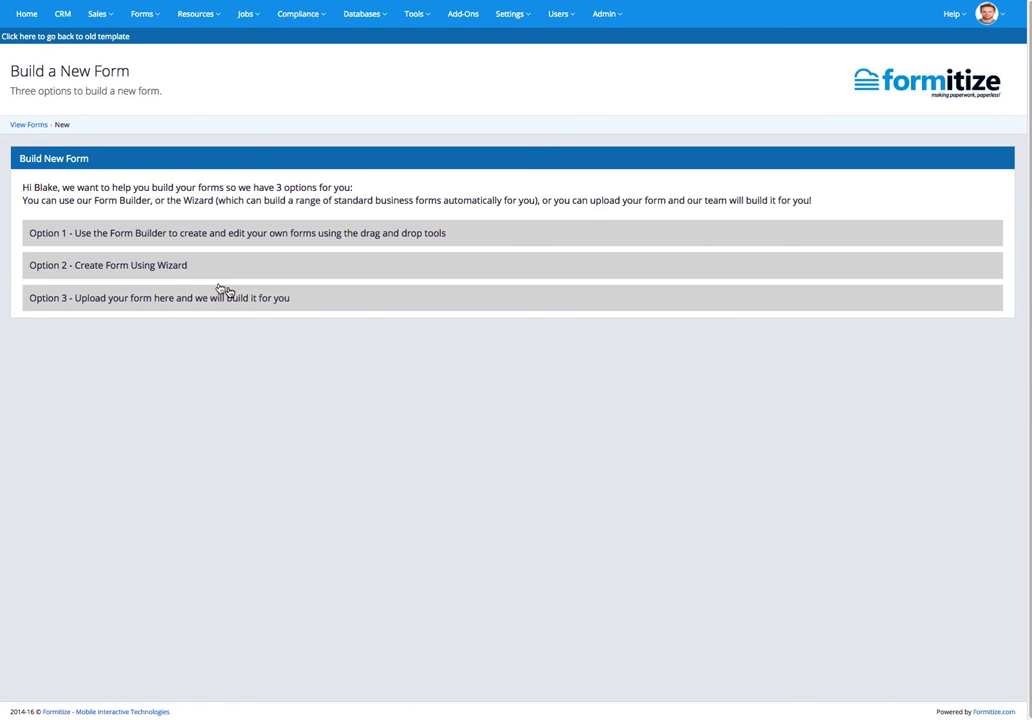
Open the submitted forms list and show all forms
click(143, 13)
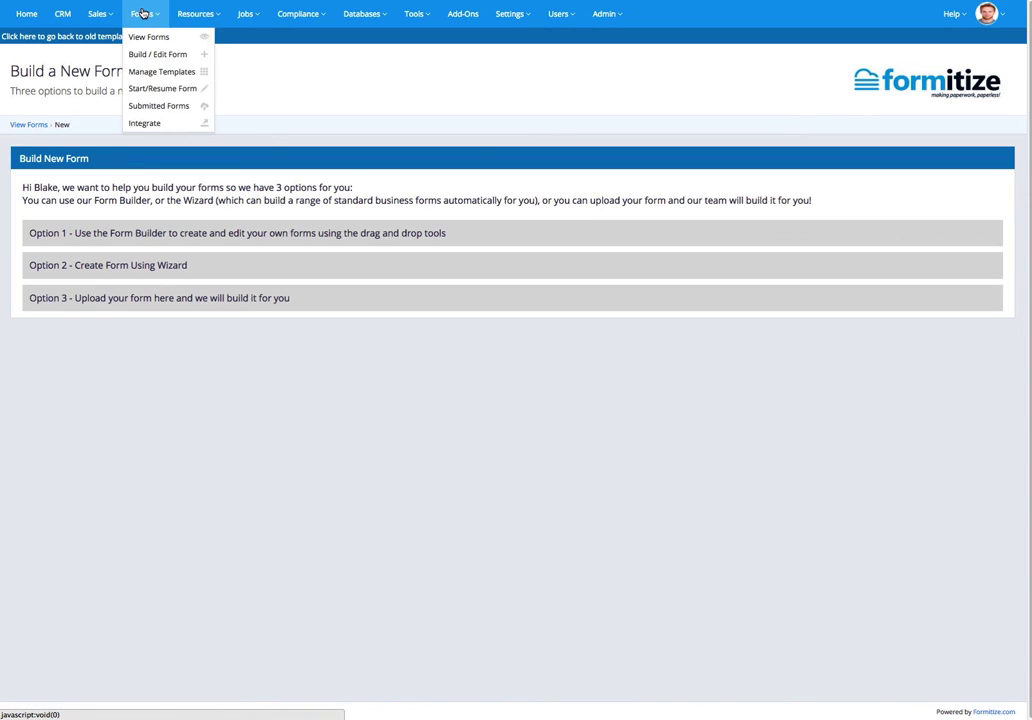
click(157, 105)
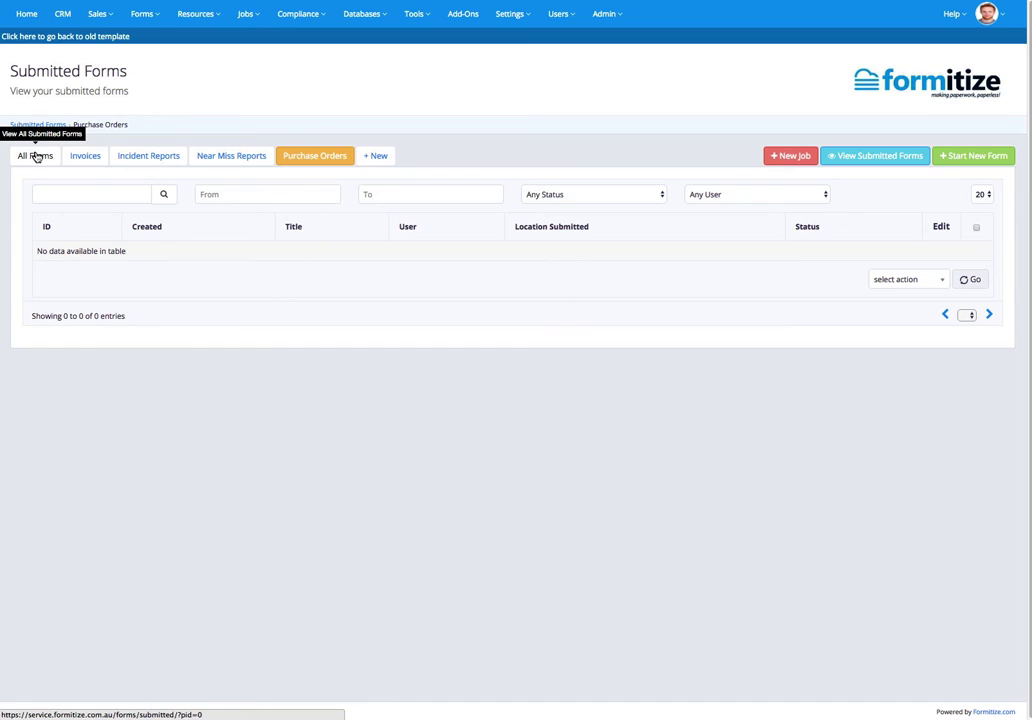
click(36, 157)
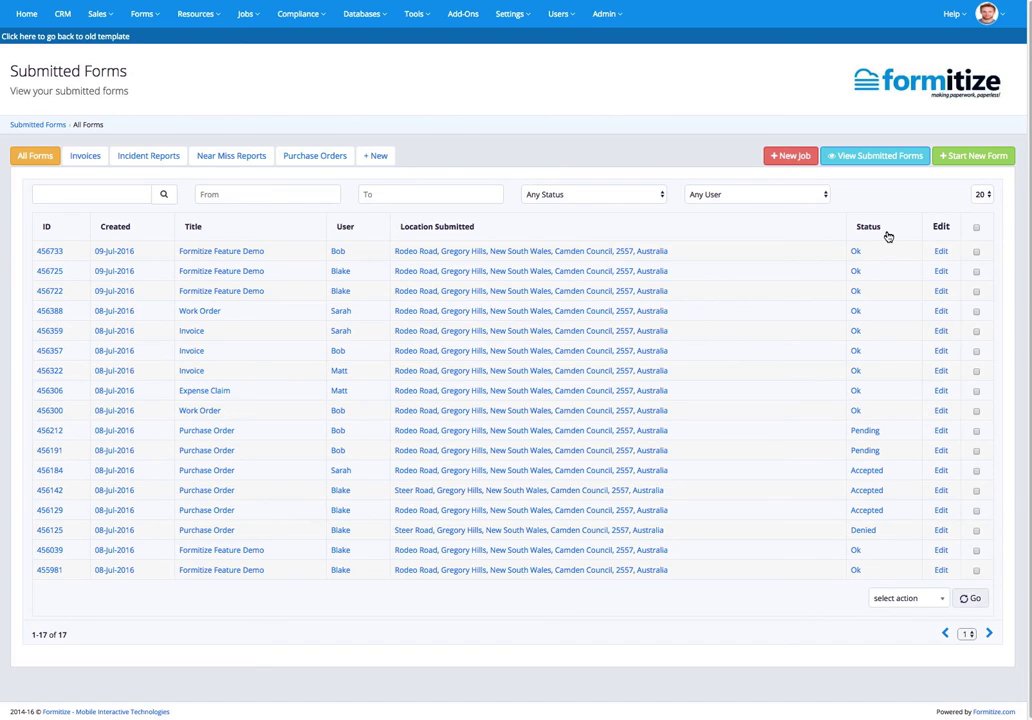
Open the newest Formitize Feature Demo submission and view its second Integrated Camera photo enlarged
click(230, 255)
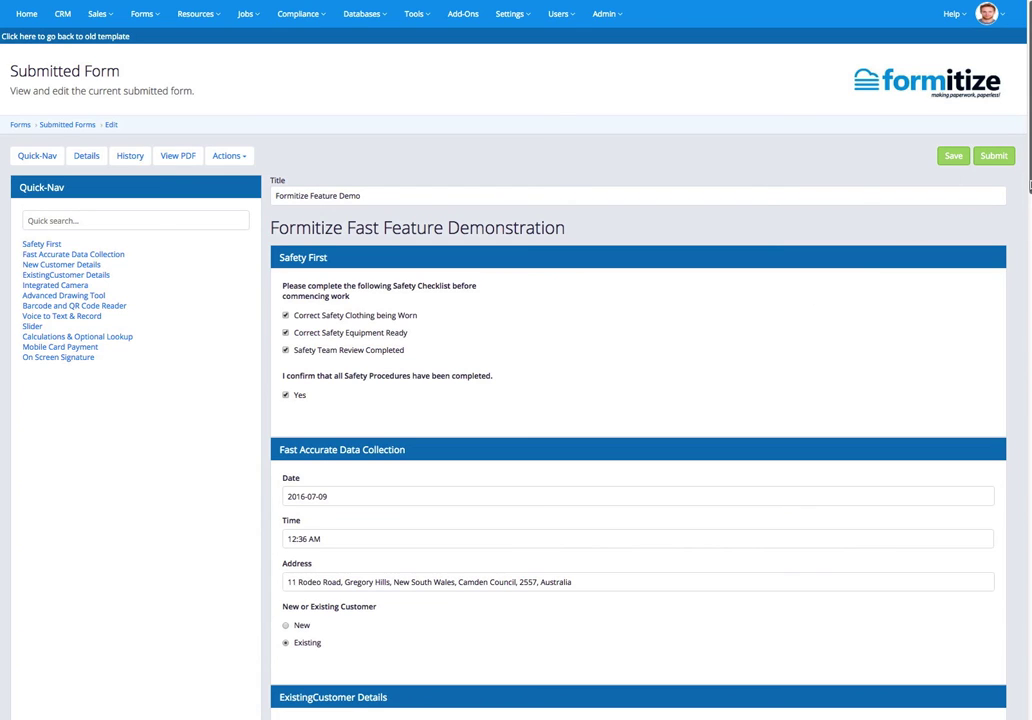
drag(1028, 185, 1029, 372)
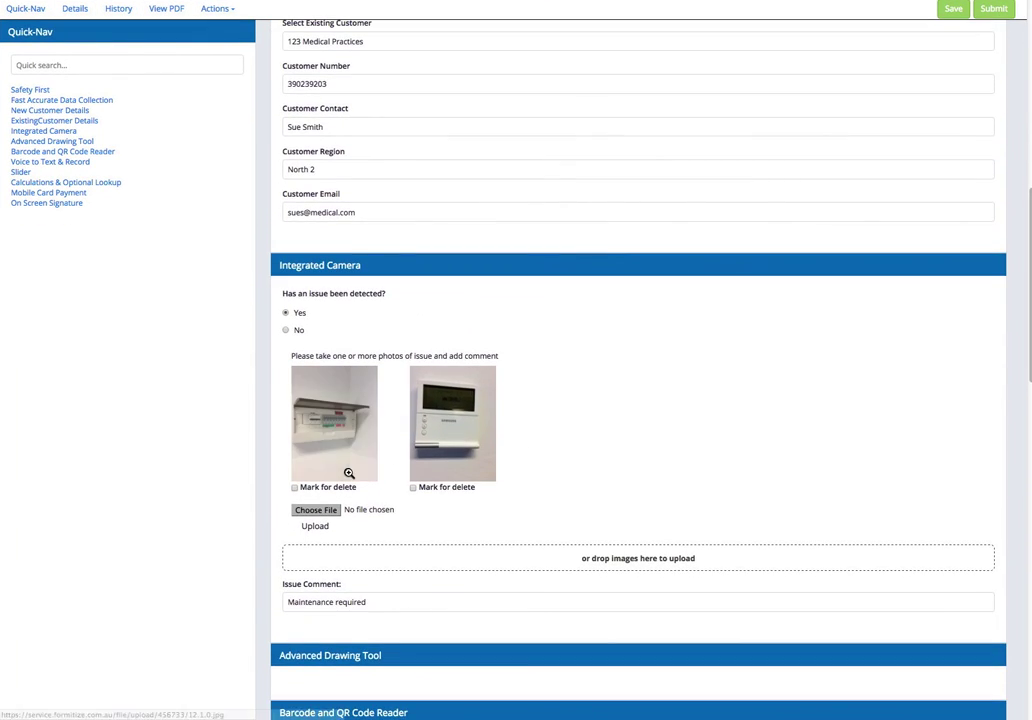
click(451, 445)
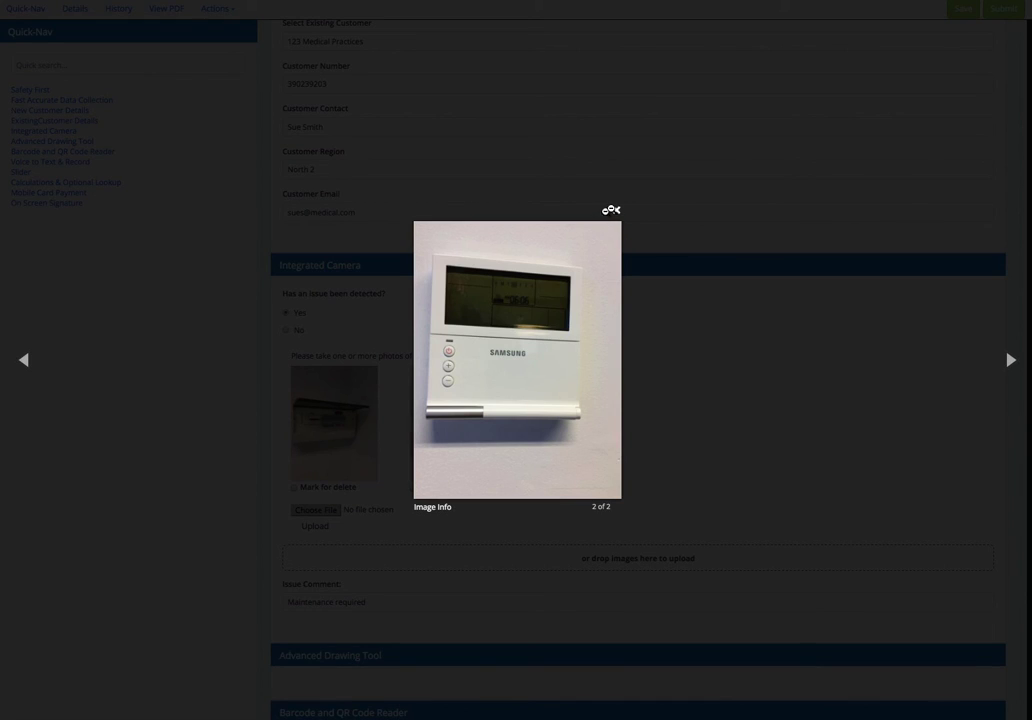
click(612, 210)
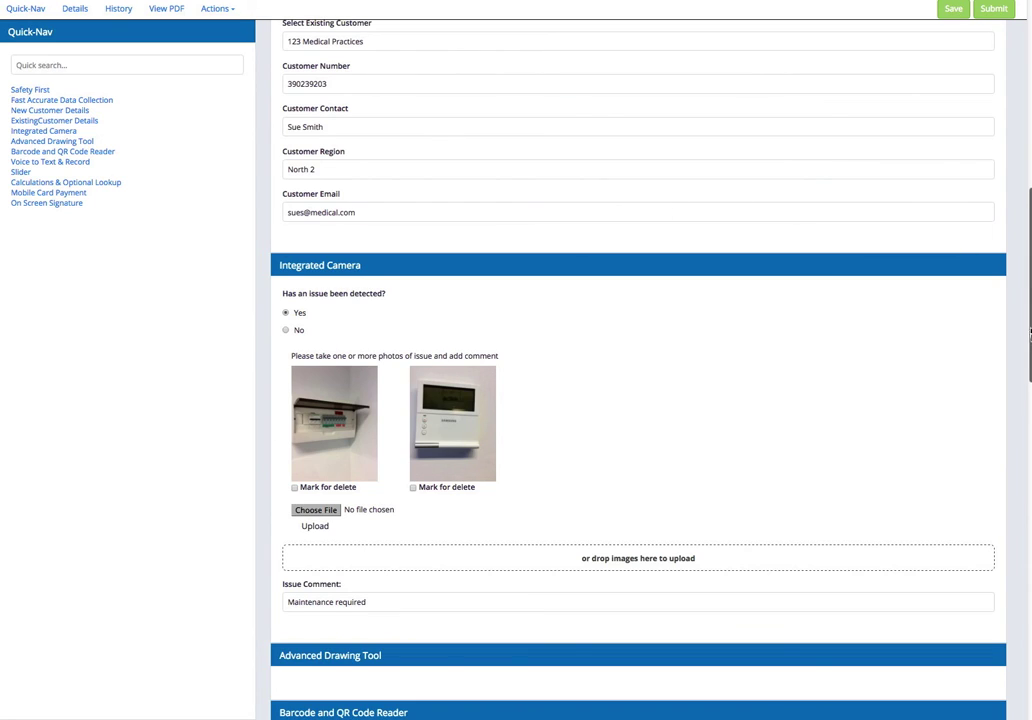
drag(1029, 336, 1025, 93)
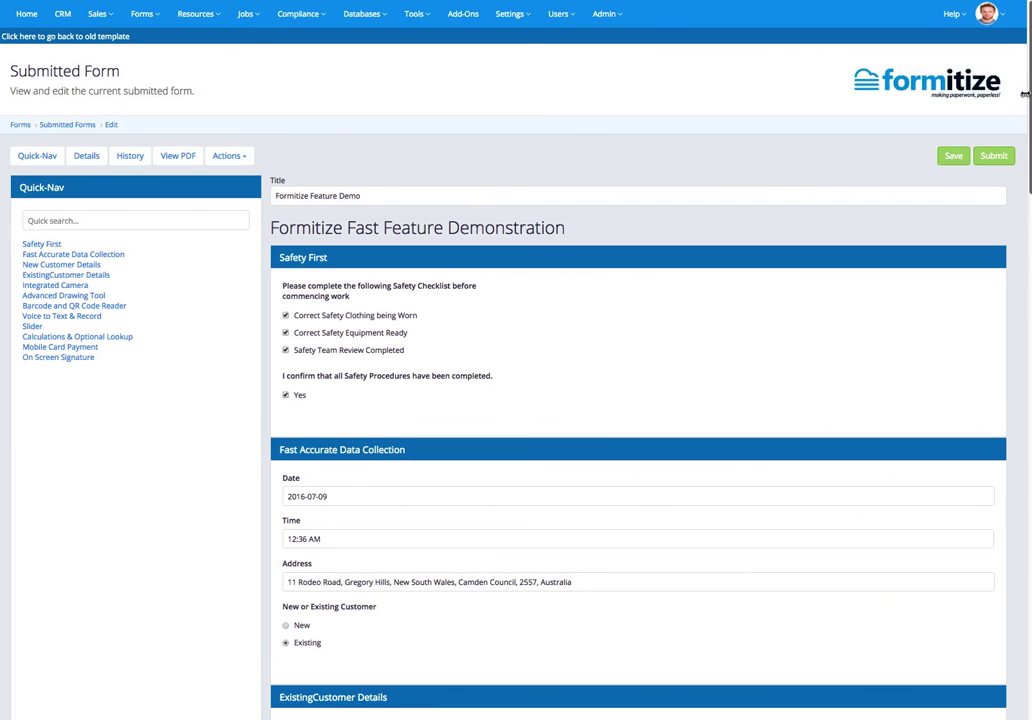
Jump to the Customer Email field under ExistingCustomer Details and show the submission's details
click(65, 274)
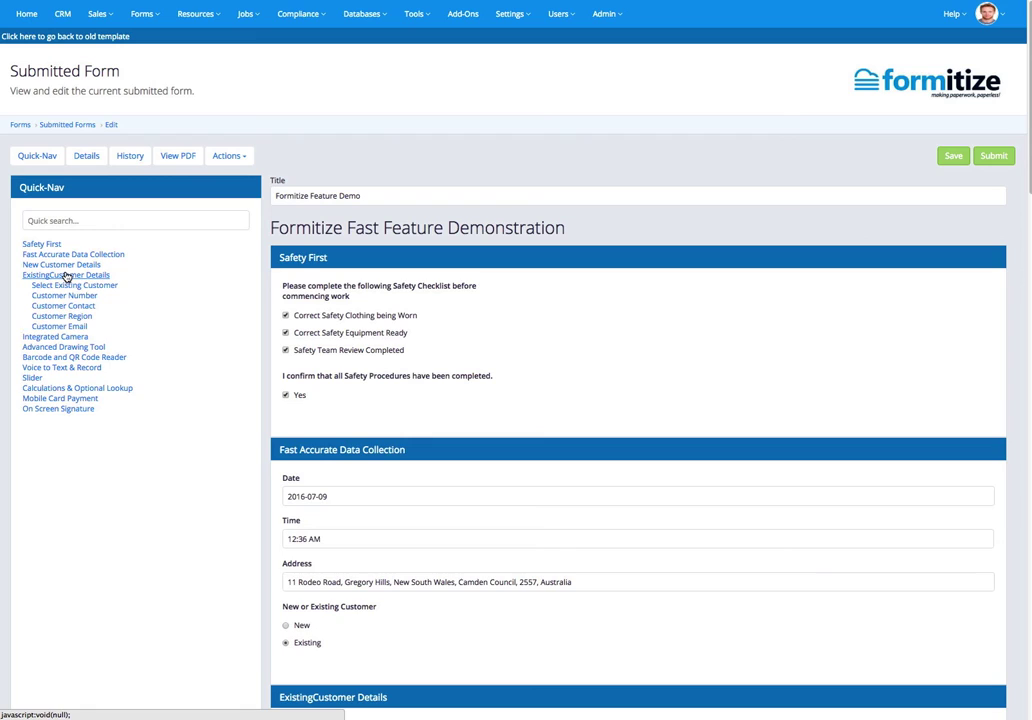
click(66, 327)
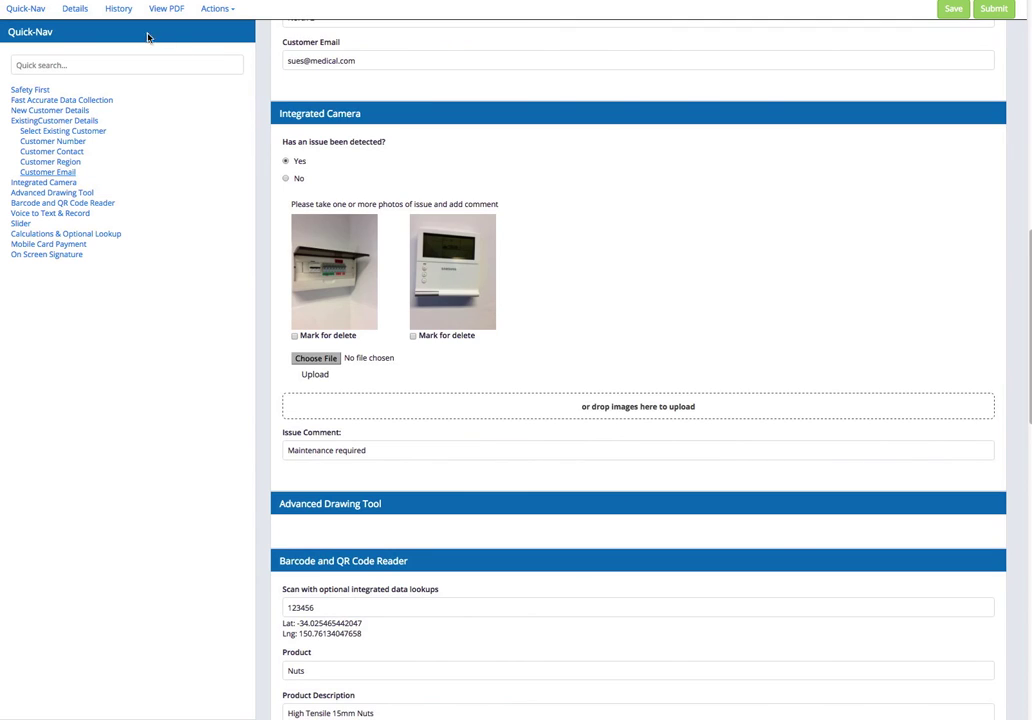
click(75, 9)
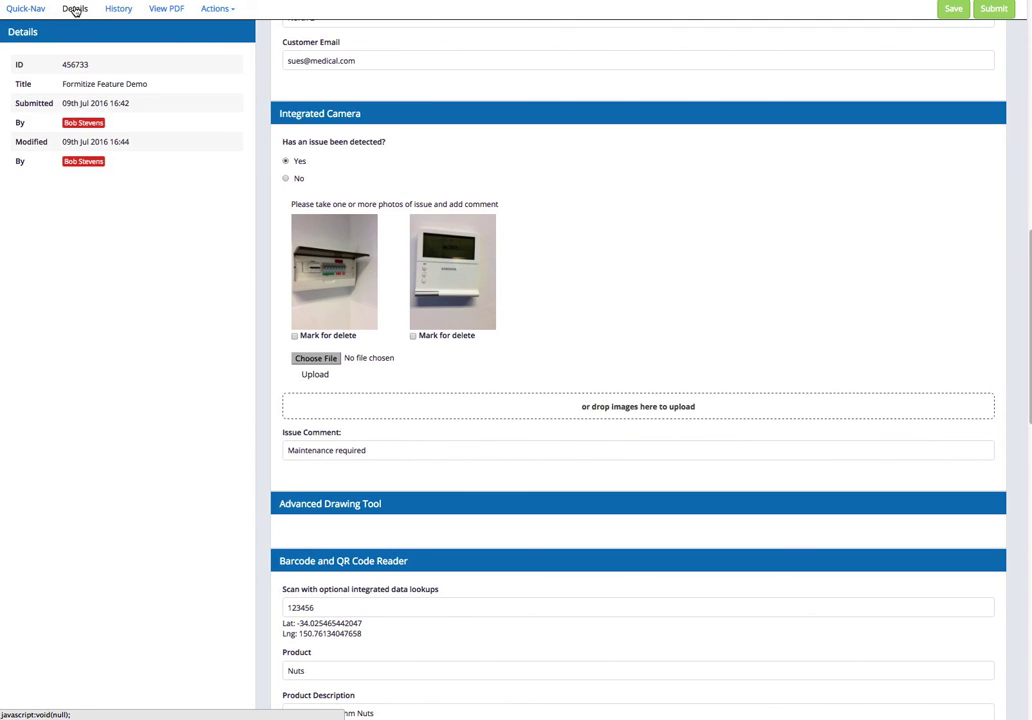
View the submission's PDF report, leaving the form page, and read it through to the signature
click(161, 9)
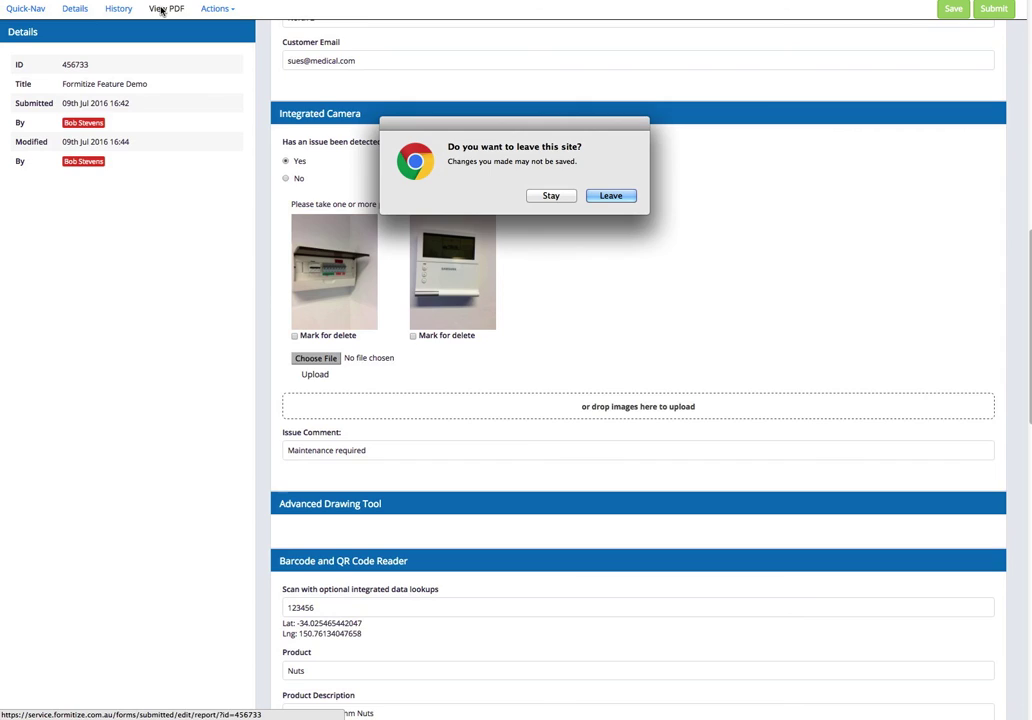
click(622, 196)
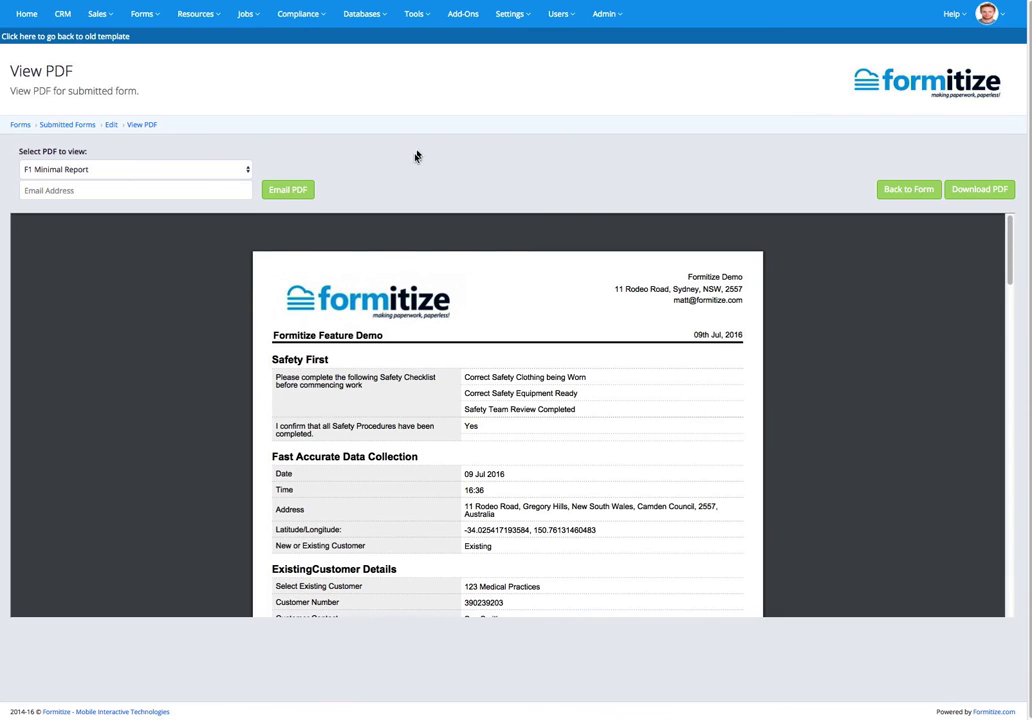
mouse_move(302, 239)
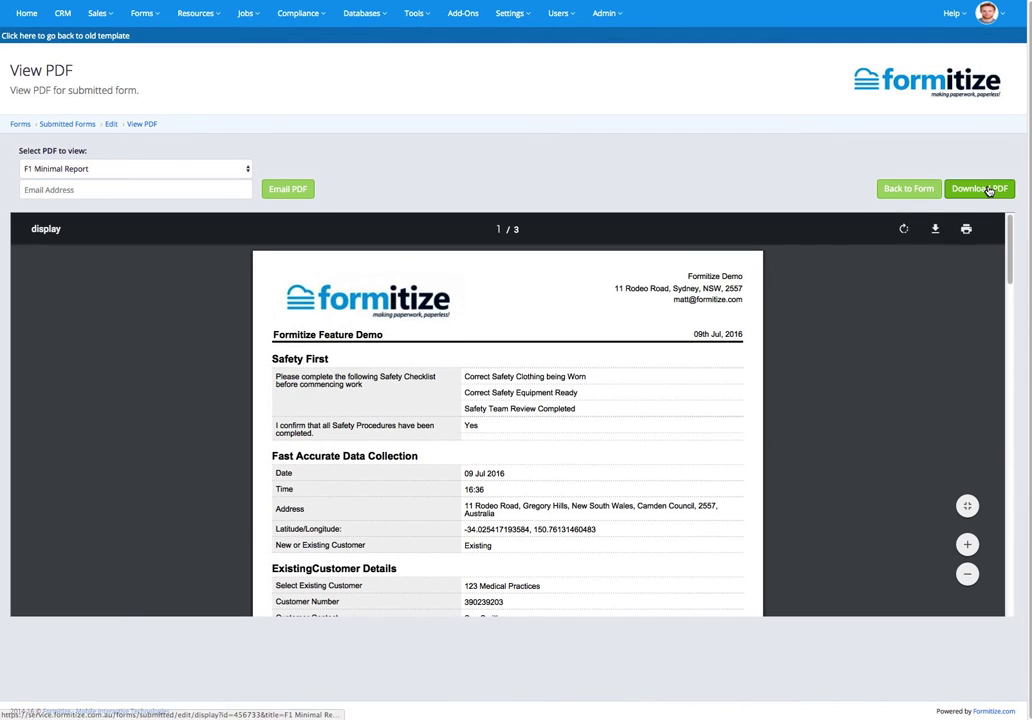
drag(1008, 245, 1010, 566)
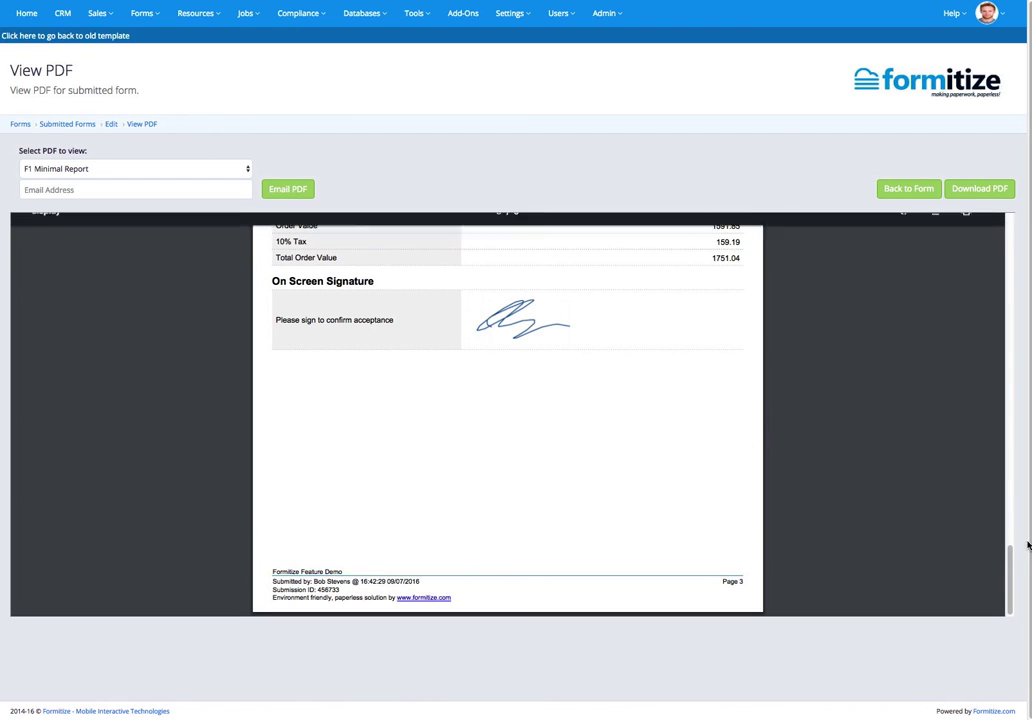
drag(1008, 583, 967, 244)
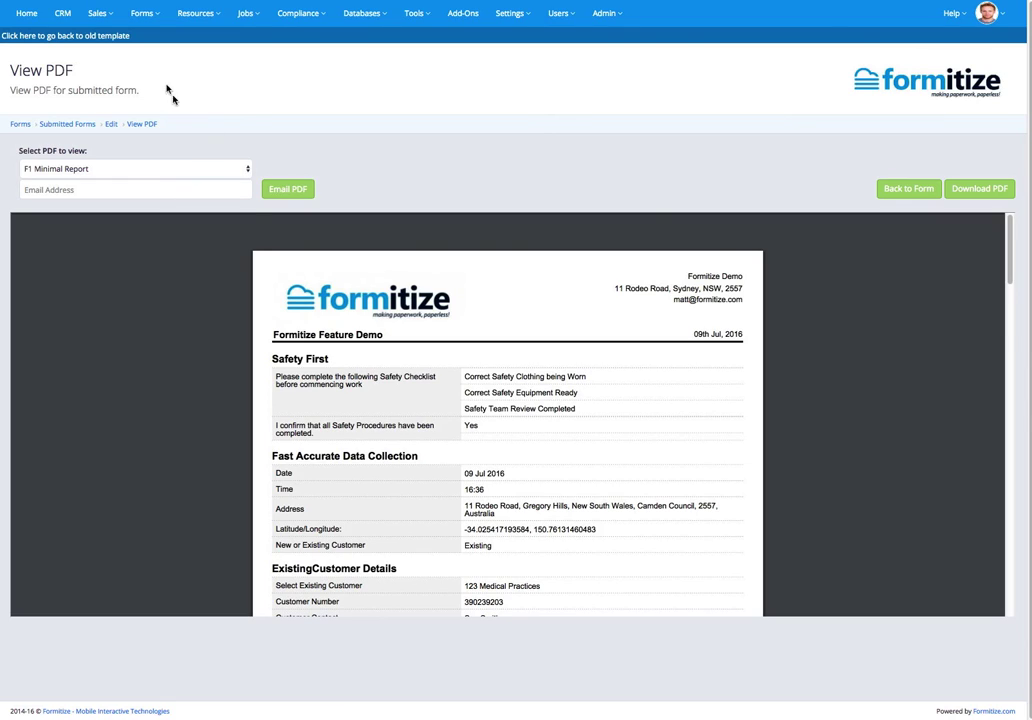
Start a new resource document and set its folder to Material Safety Data Sheets
click(147, 13)
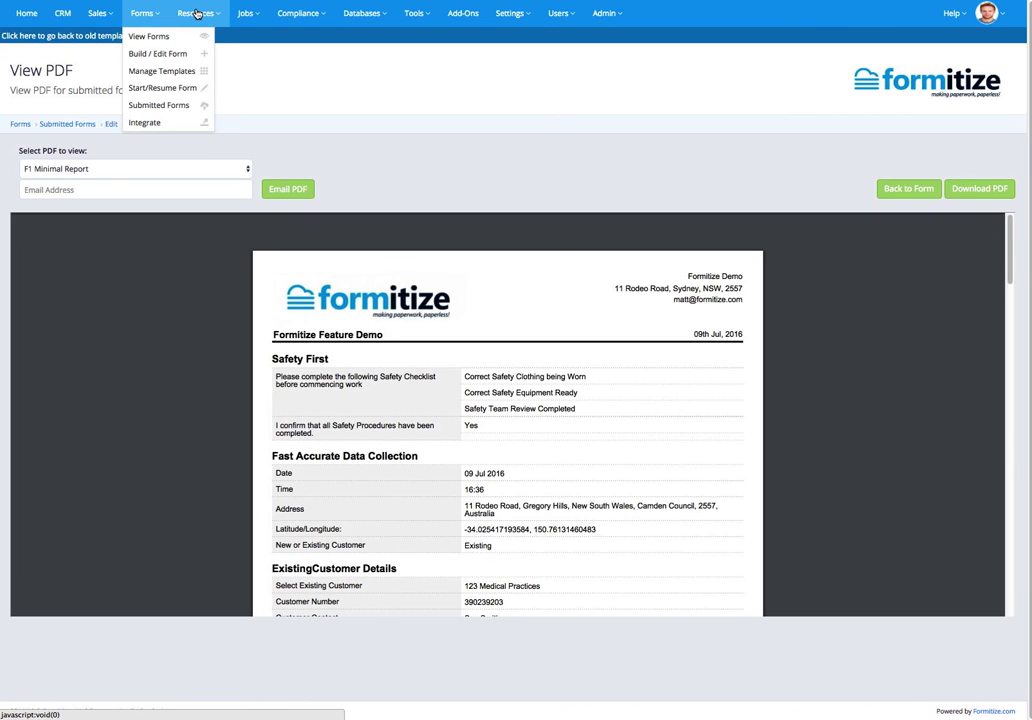
click(197, 13)
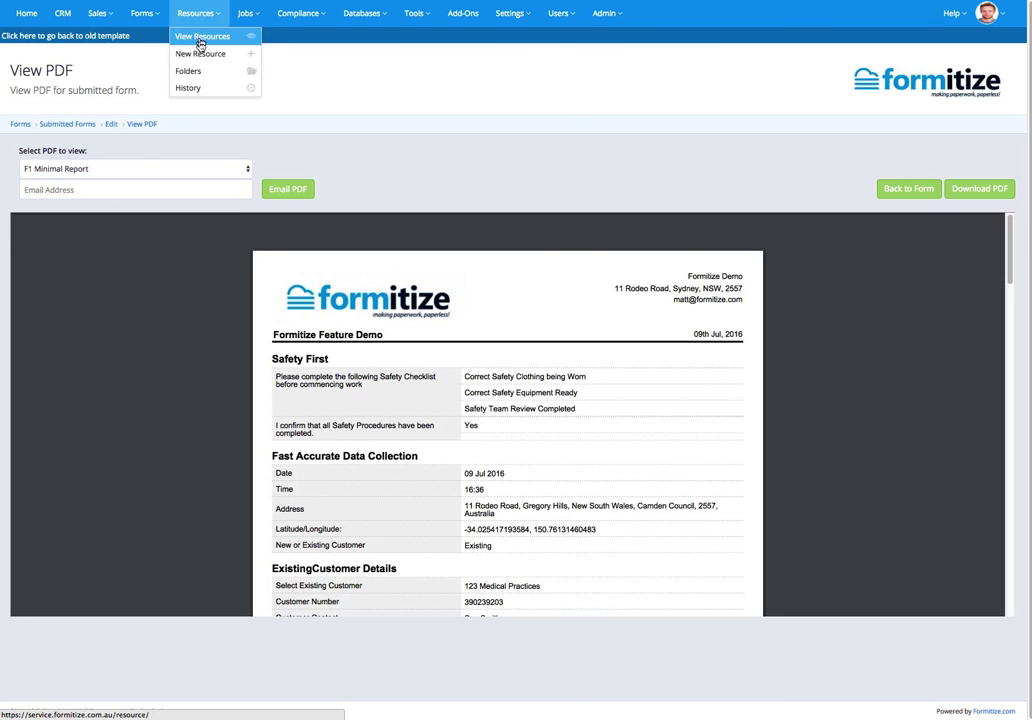
click(201, 53)
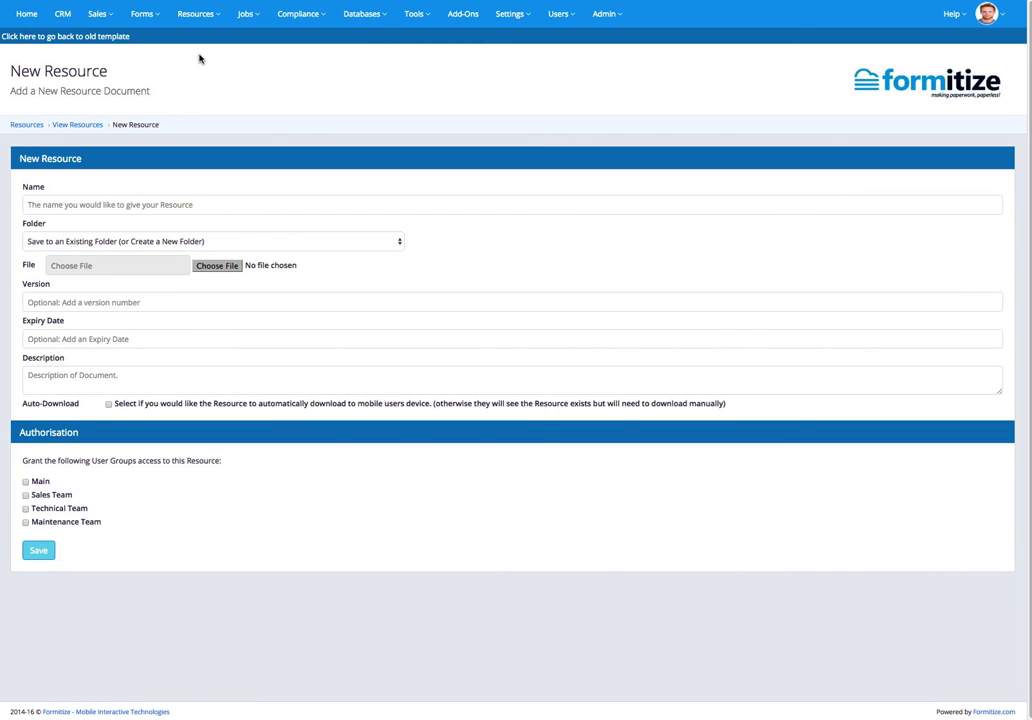
click(378, 242)
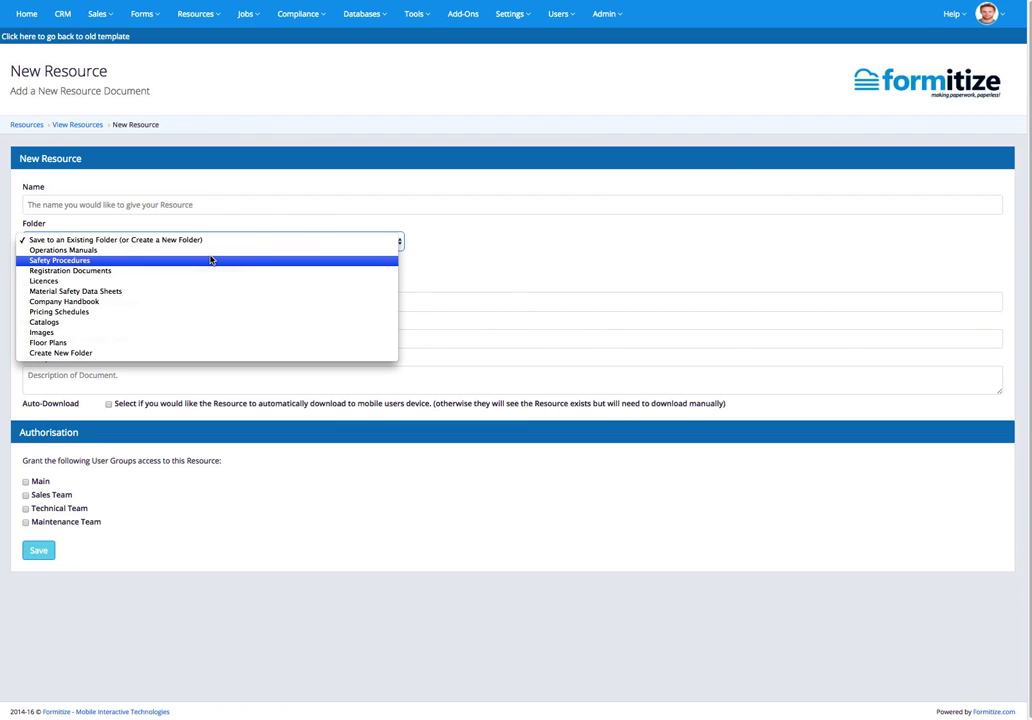
click(195, 291)
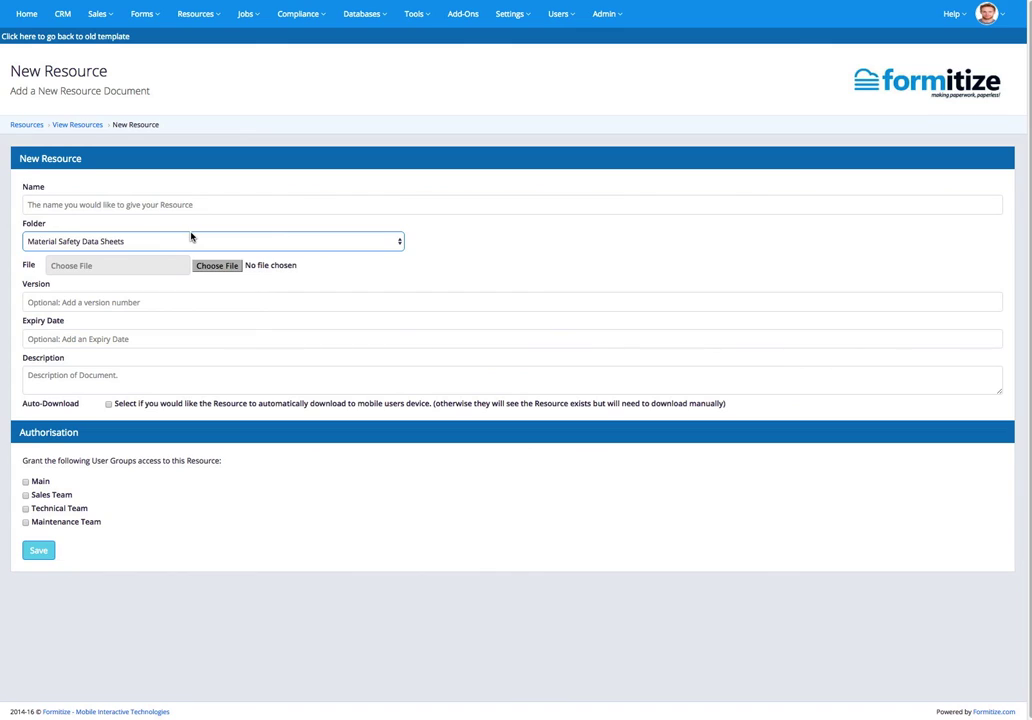
Examine the new resource's version field and expiry date calendar without entering values
click(66, 302)
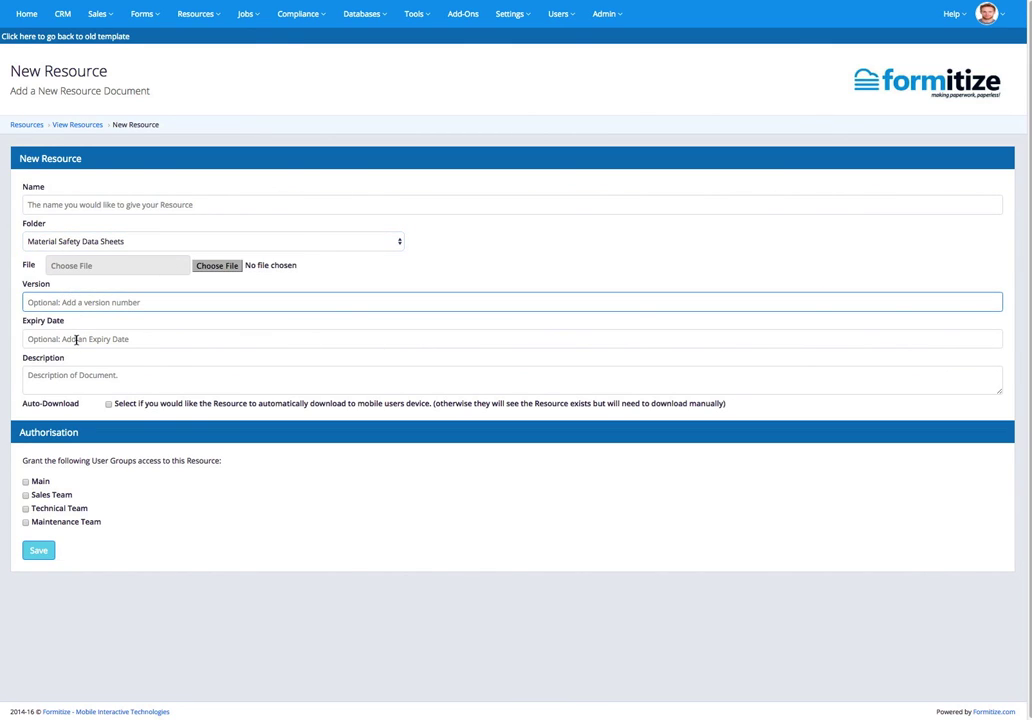
click(76, 340)
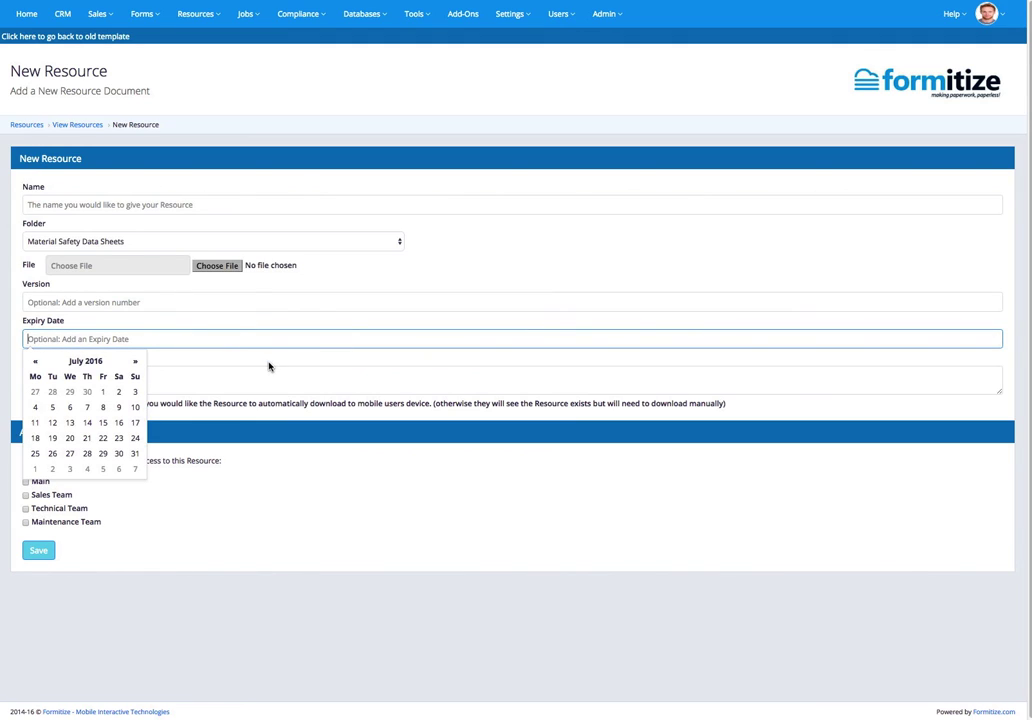
click(333, 492)
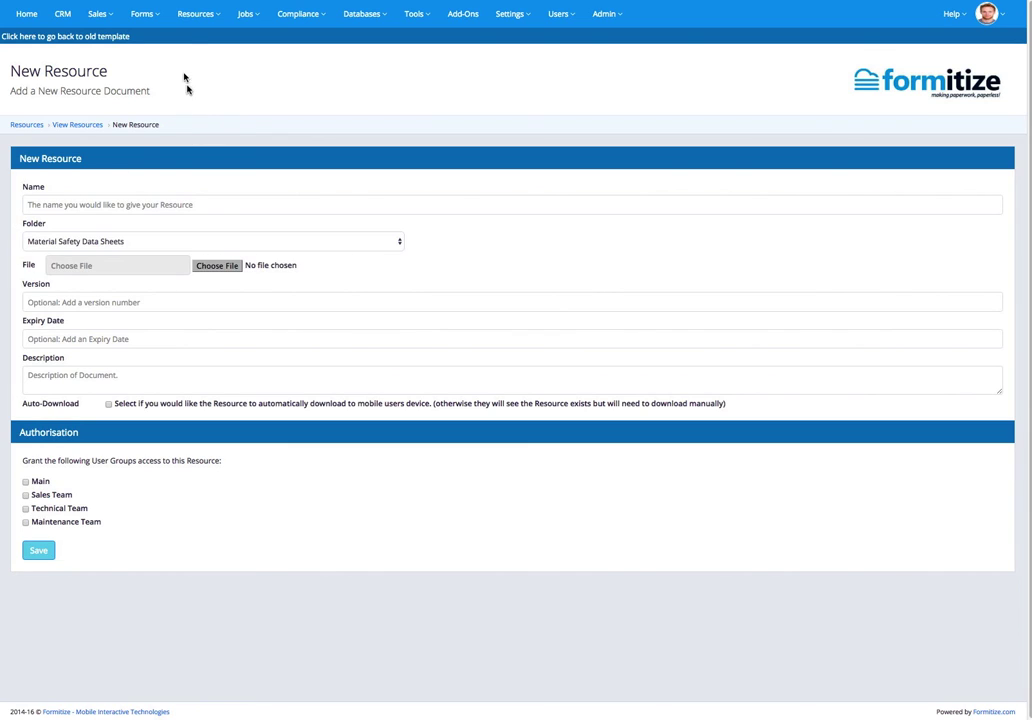
Start a new job and assign it to three individual users
click(254, 15)
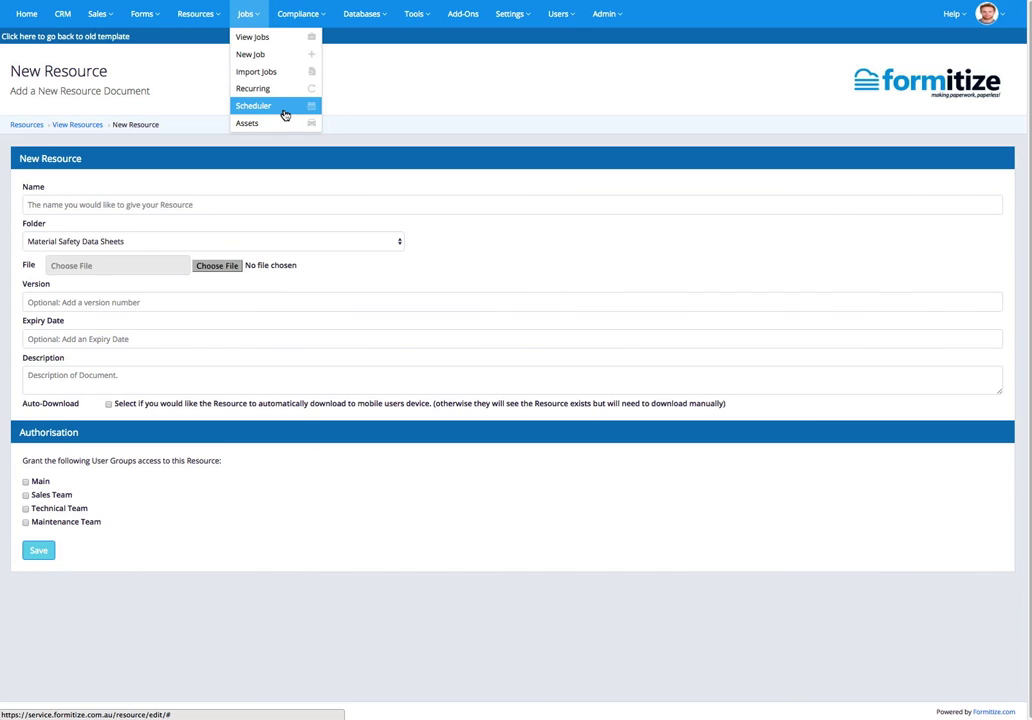
click(281, 57)
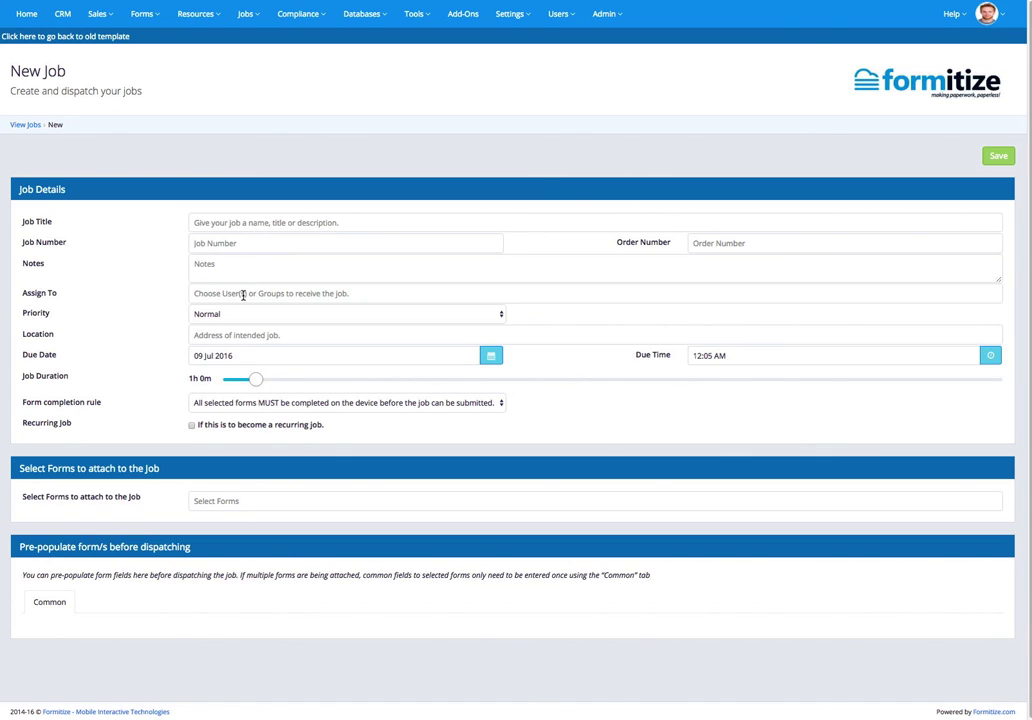
click(243, 294)
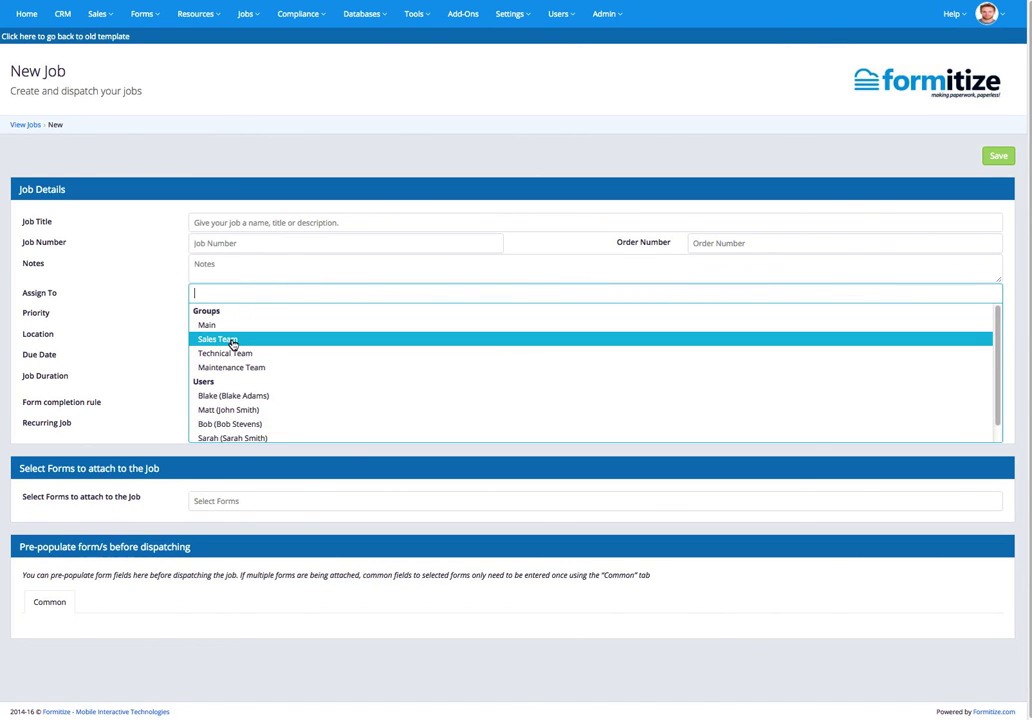
click(232, 340)
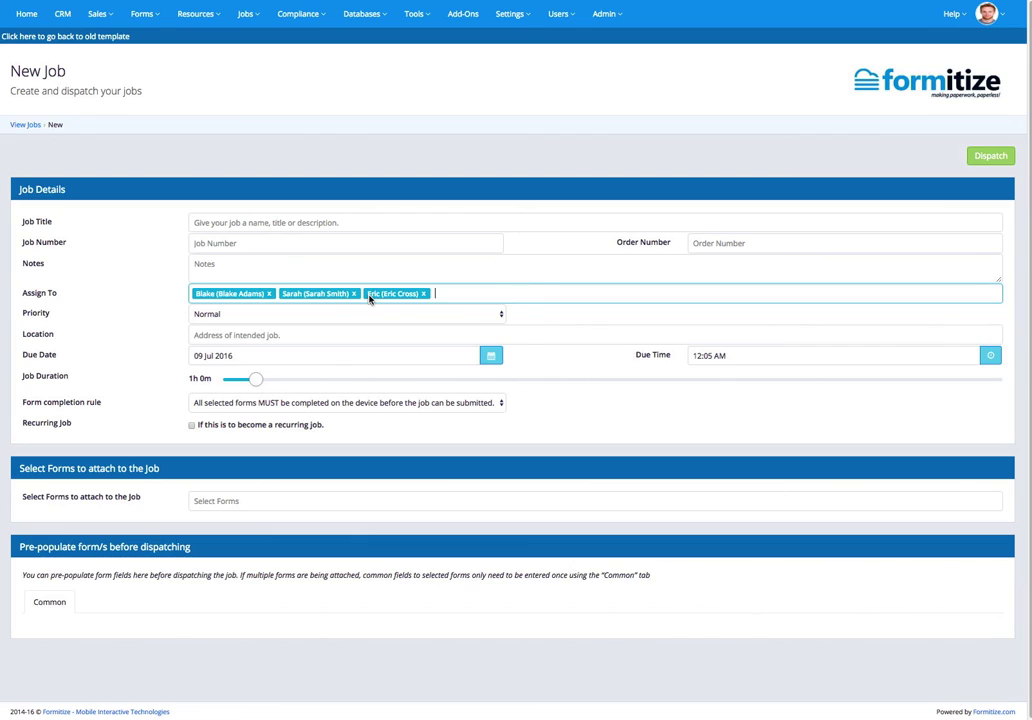
Make the job recurring with a Week interval type and a frequency of 2
click(192, 426)
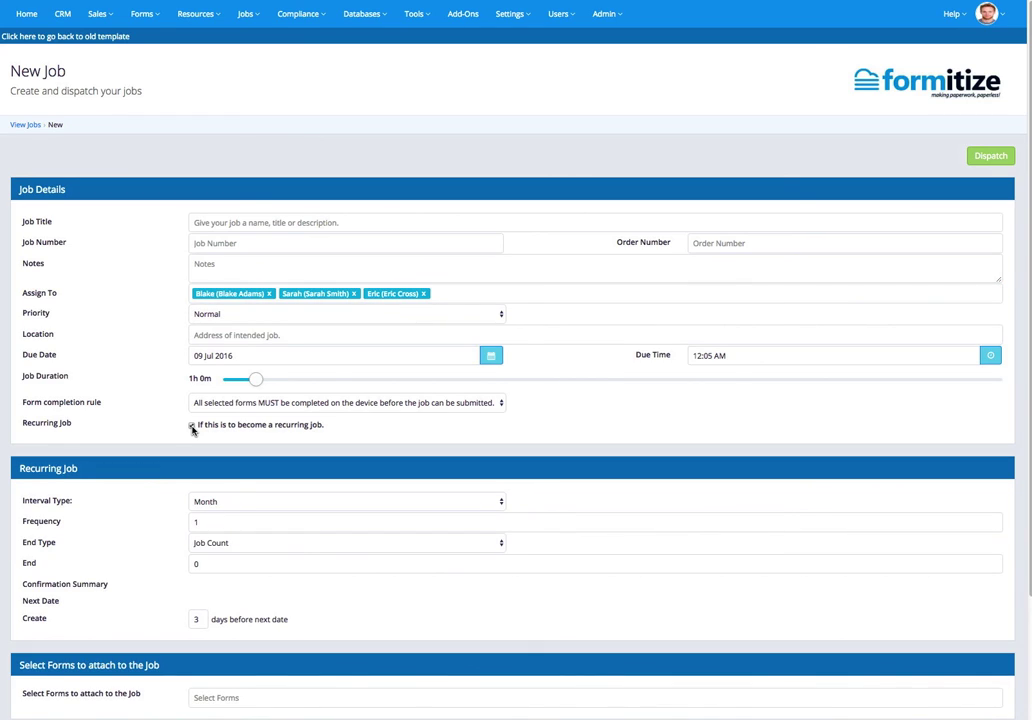
click(307, 501)
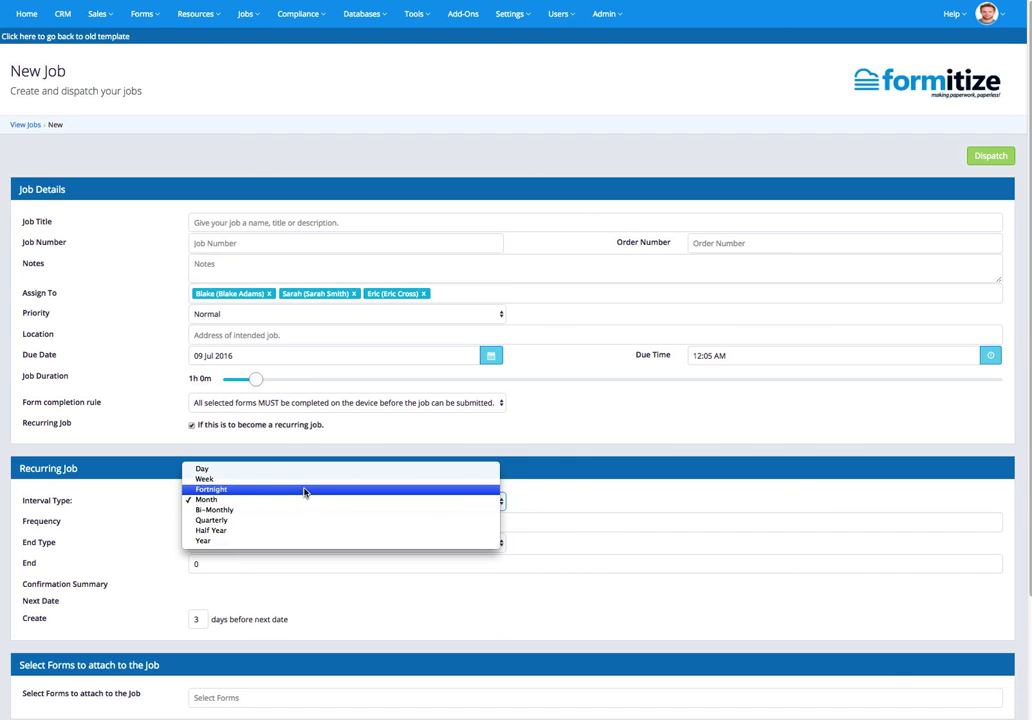
click(302, 481)
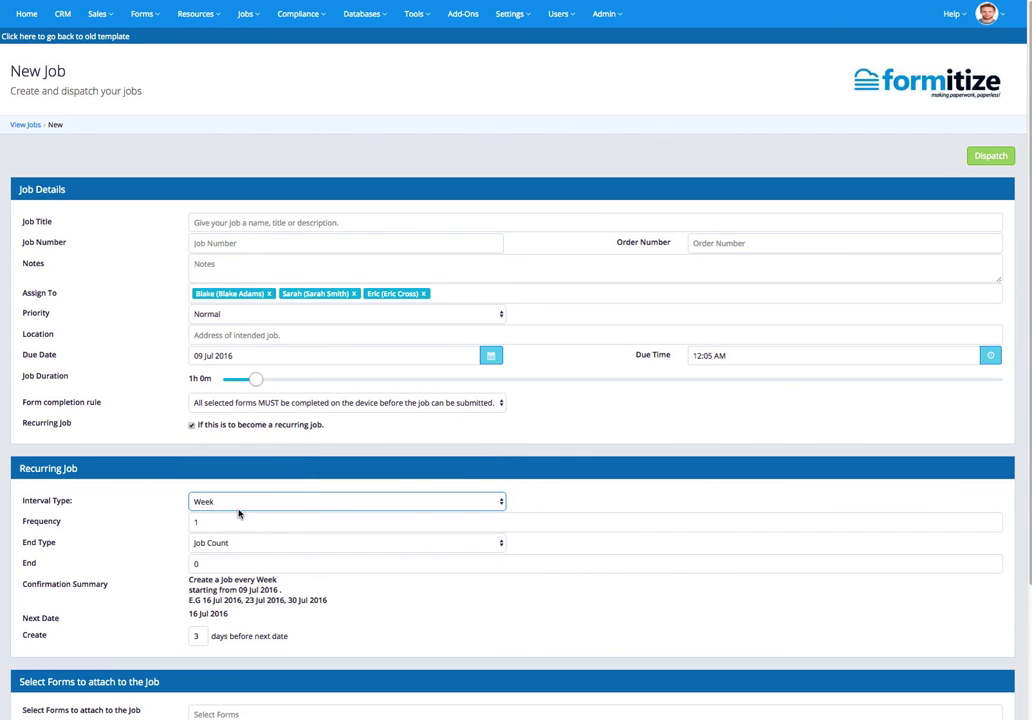
click(203, 520)
key(BackSpace)
text(2)
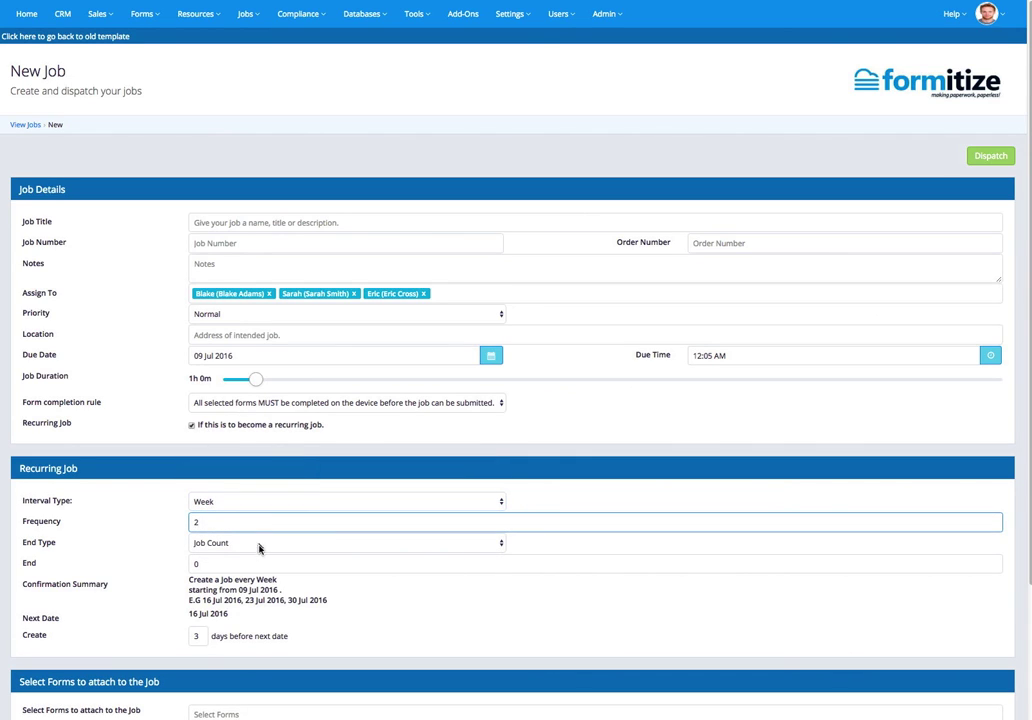
Set the recurring job's end type to Date with an end date of 11/30/2016
click(259, 543)
click(263, 552)
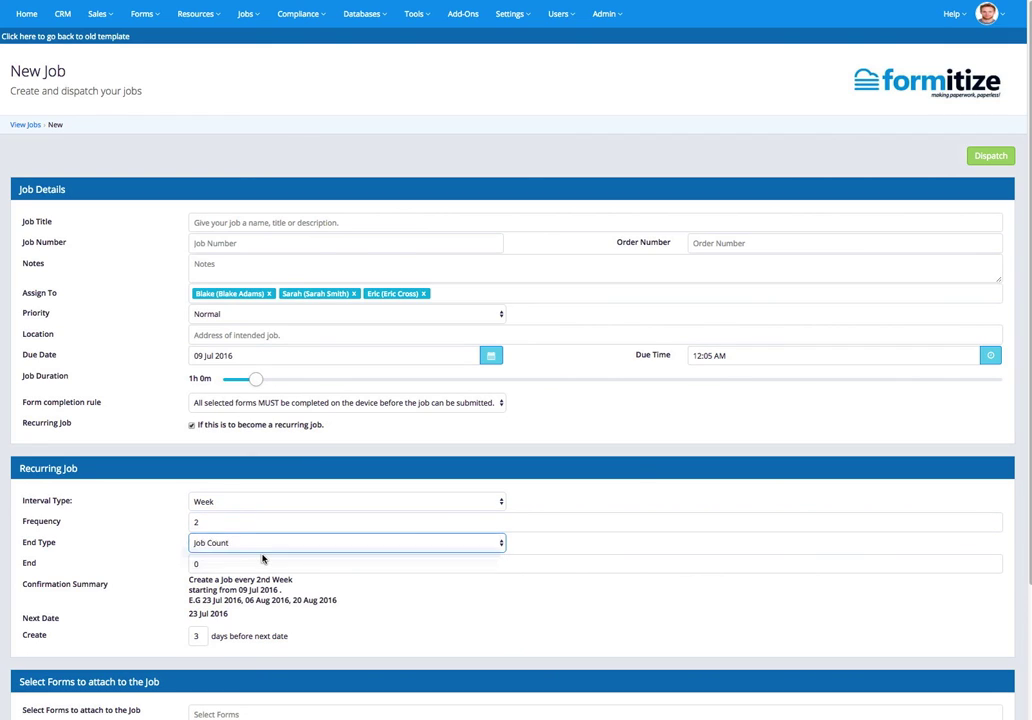
click(403, 563)
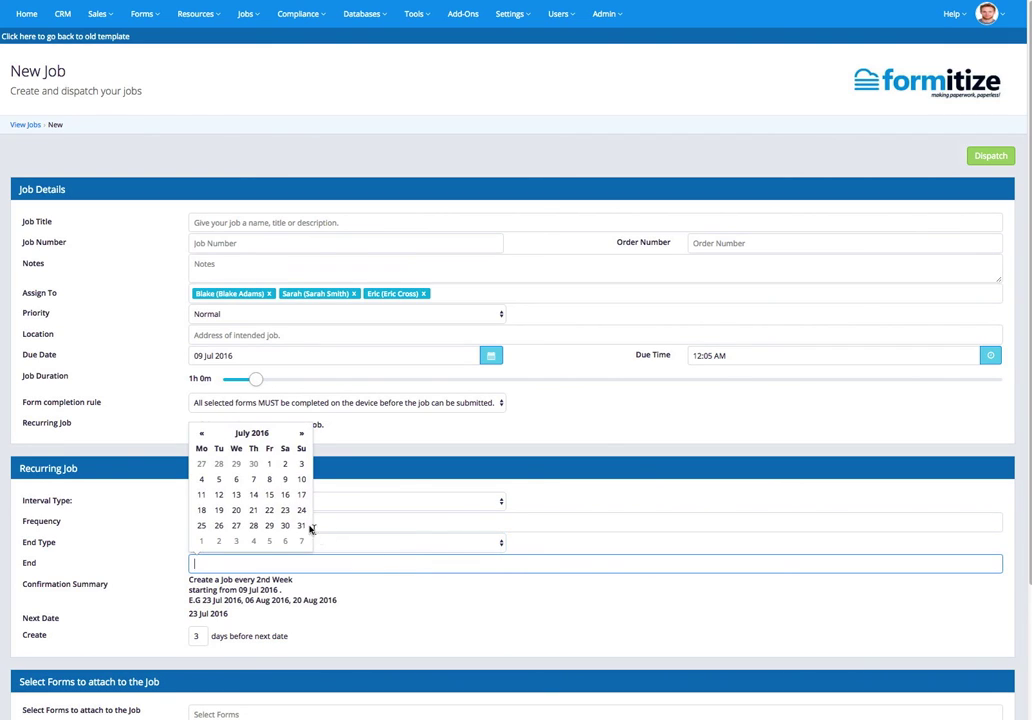
click(301, 434)
click(301, 434)
click(301, 434)
click(301, 434)
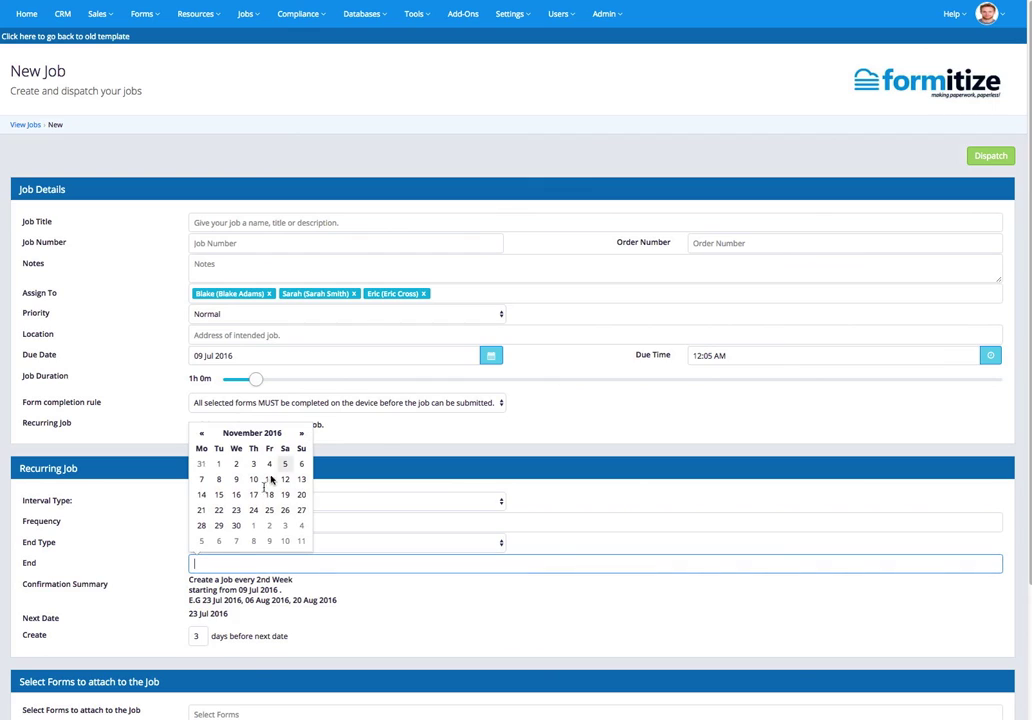
click(236, 526)
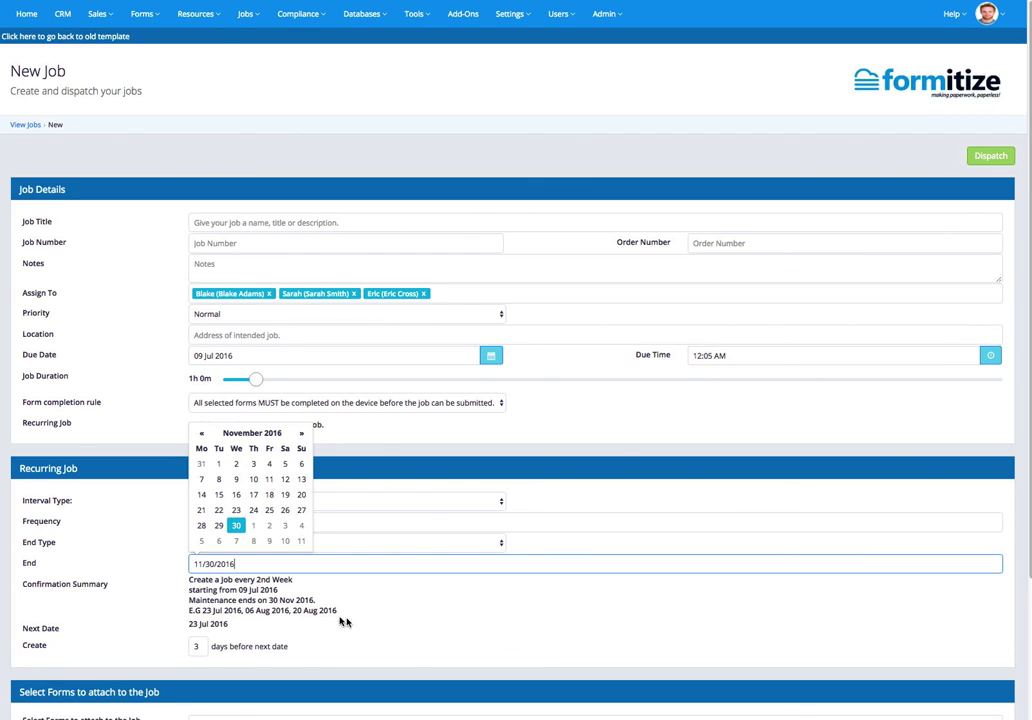
click(372, 624)
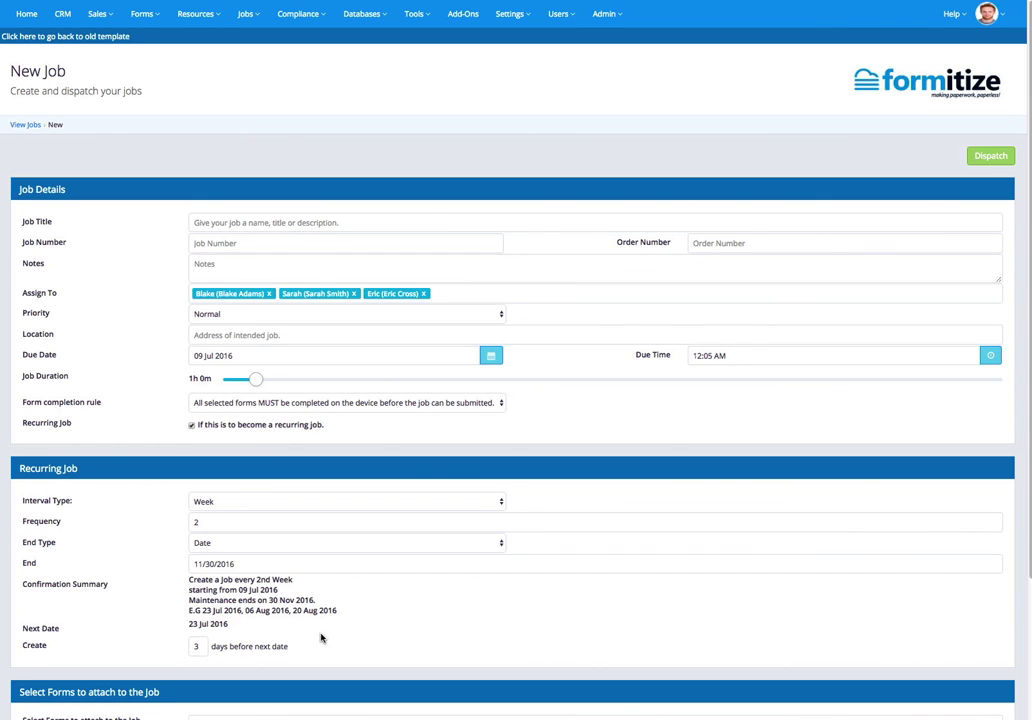
Attach the Invoice, Work Order and Time Sheet forms to the job
scroll(321, 638, down, 4)
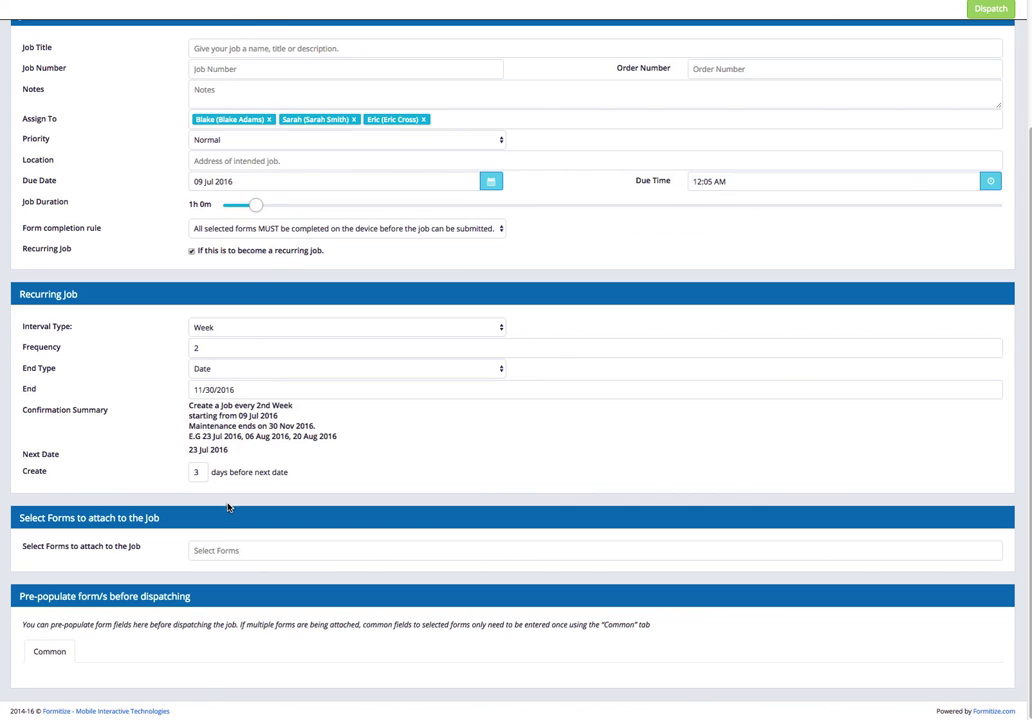
click(218, 551)
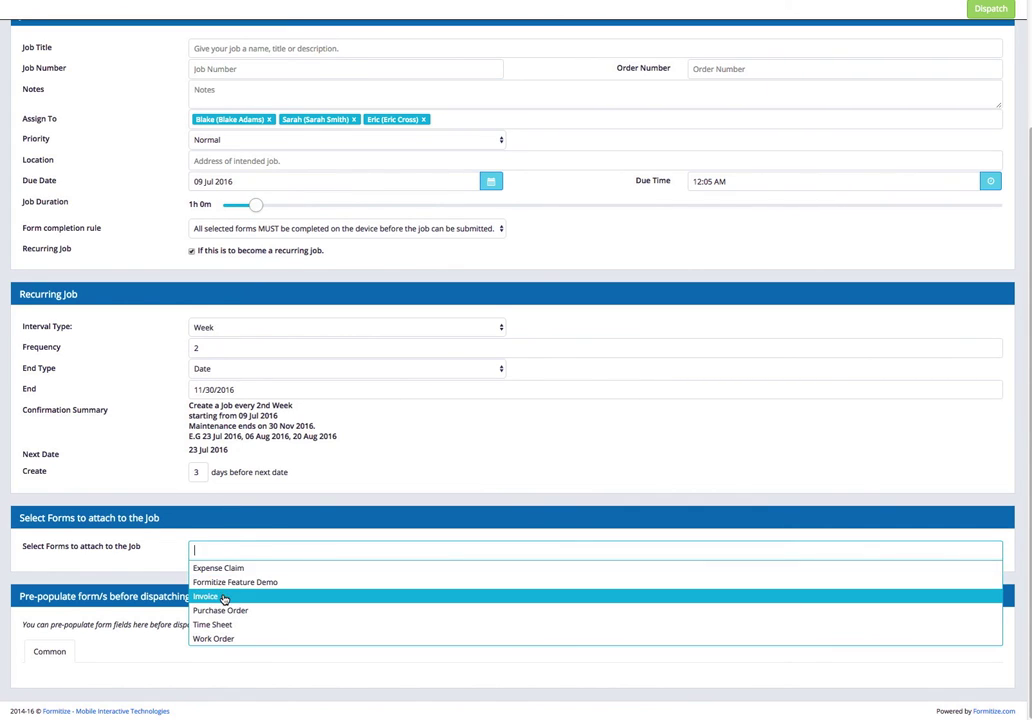
click(223, 596)
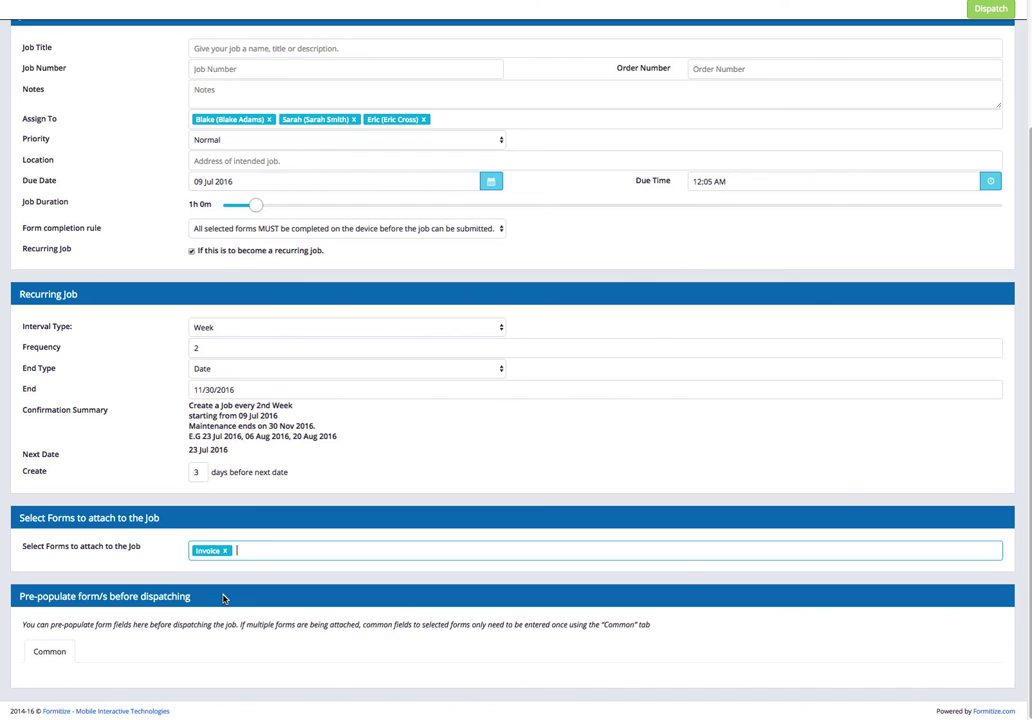
click(252, 550)
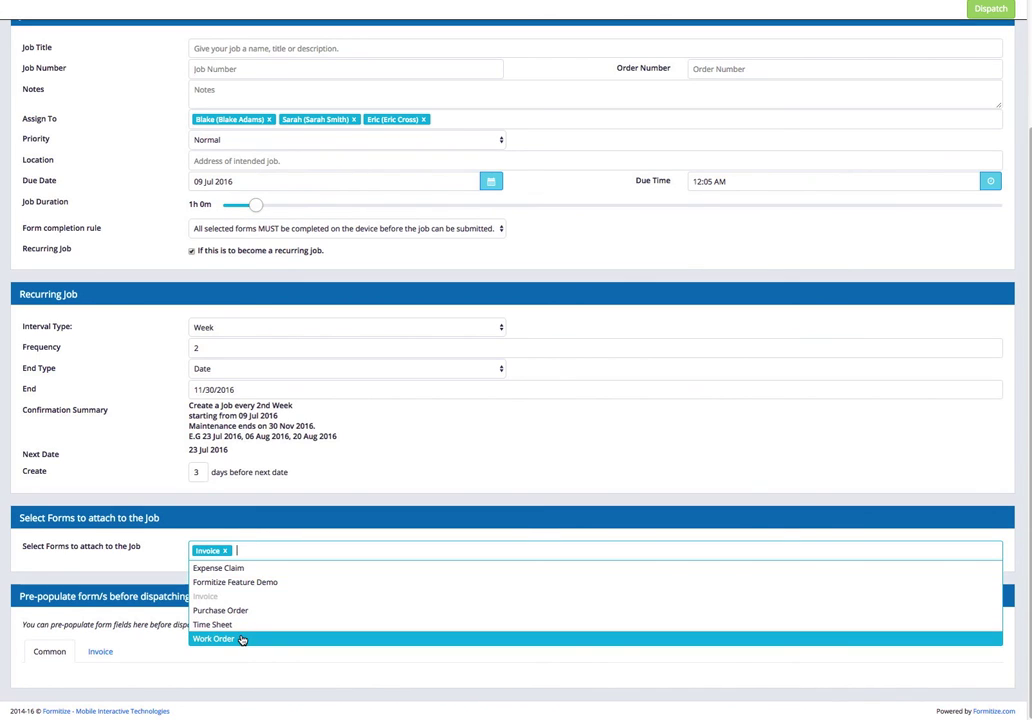
click(241, 640)
click(296, 551)
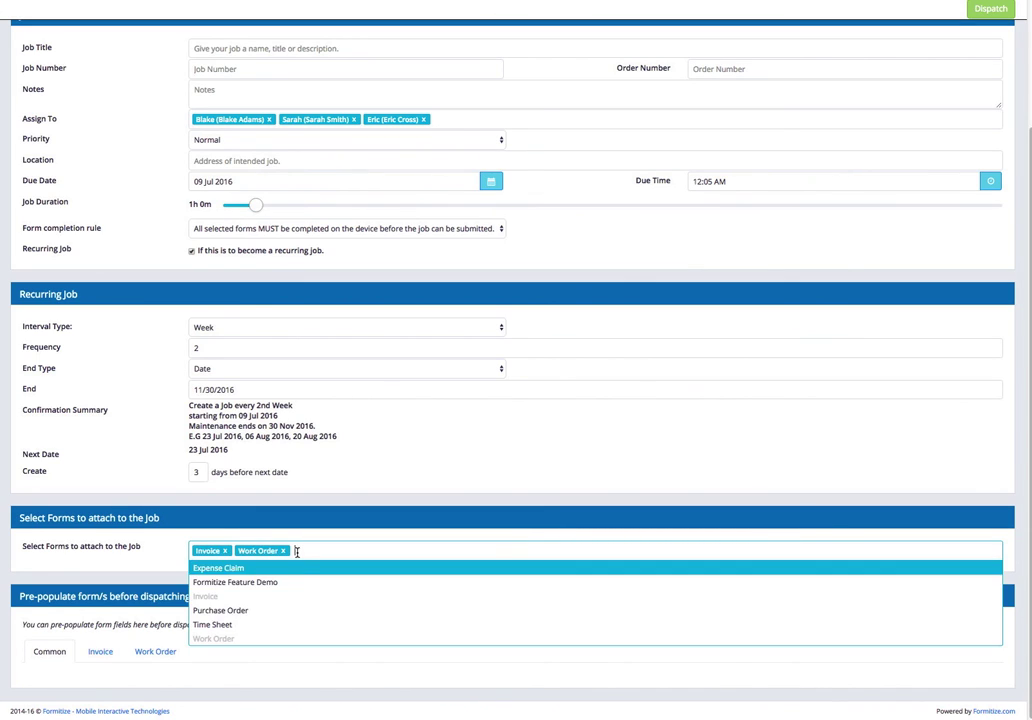
click(266, 624)
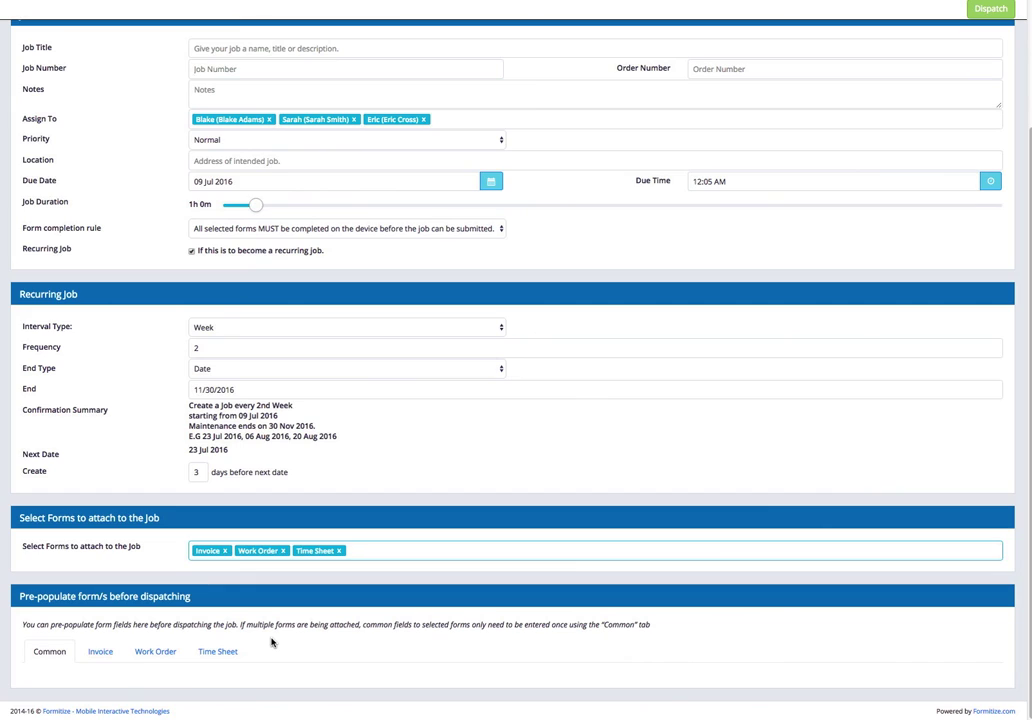
key(Down)
key(Down)
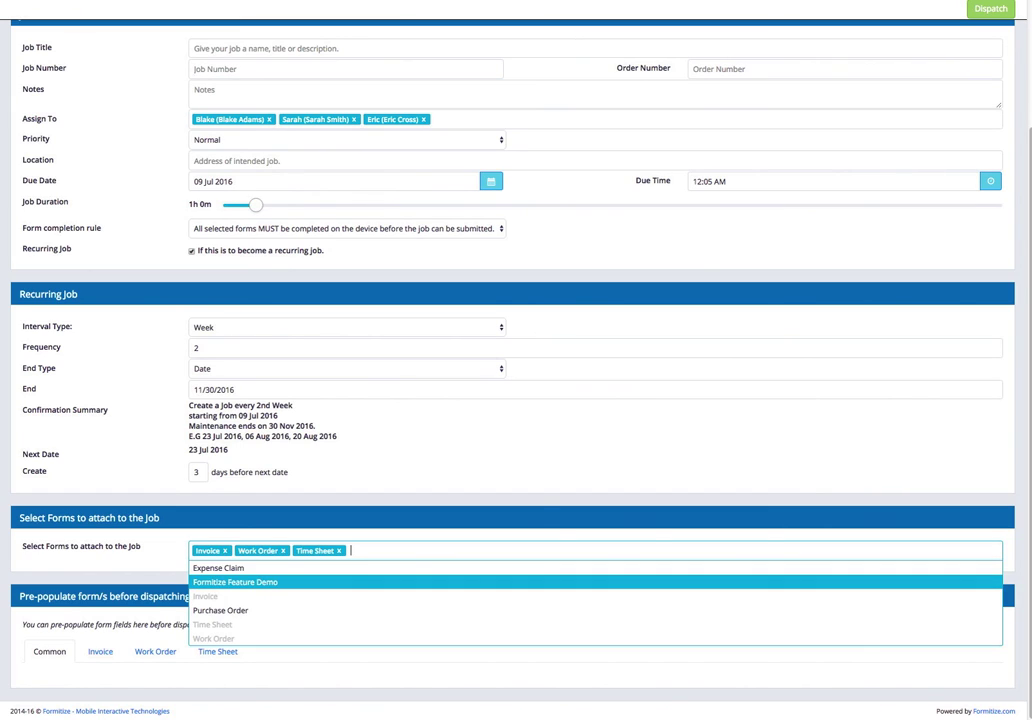
click(166, 552)
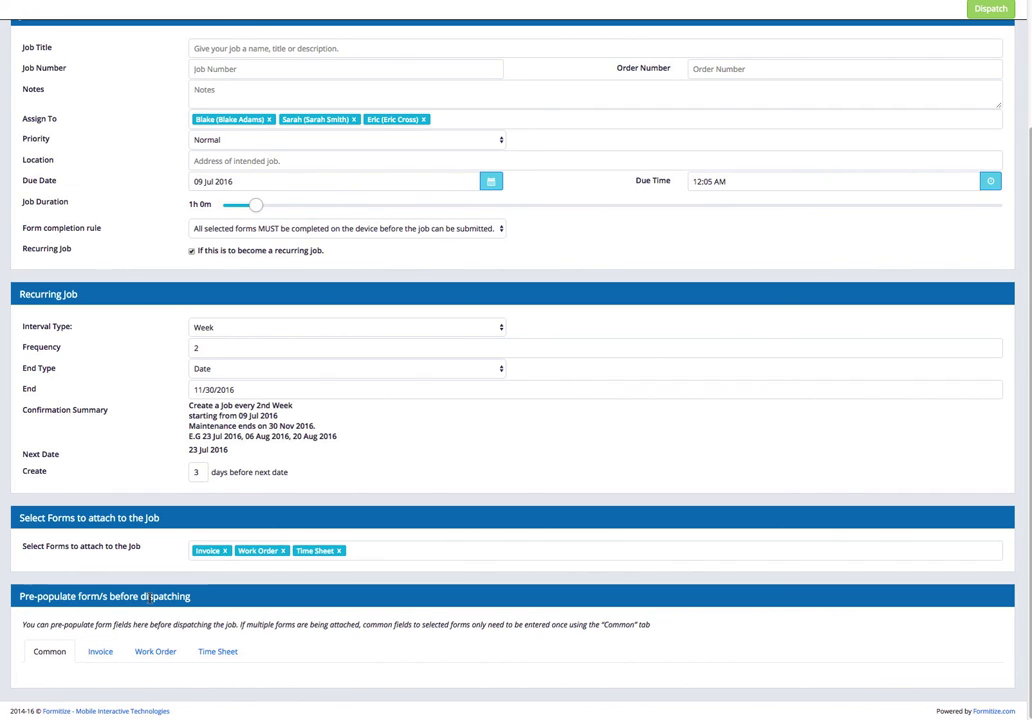
Examine the Invoice form's fields that can be pre-populated before dispatching, and return to the job details
click(100, 652)
scroll(207, 666, down, 2)
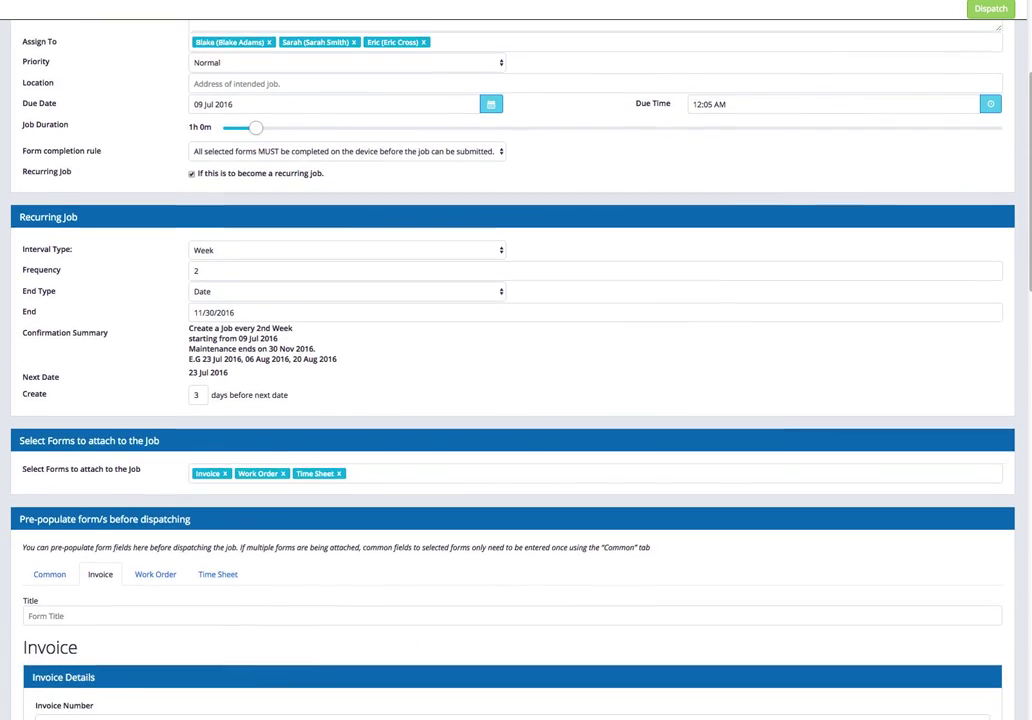
scroll(14, 711, down, 6)
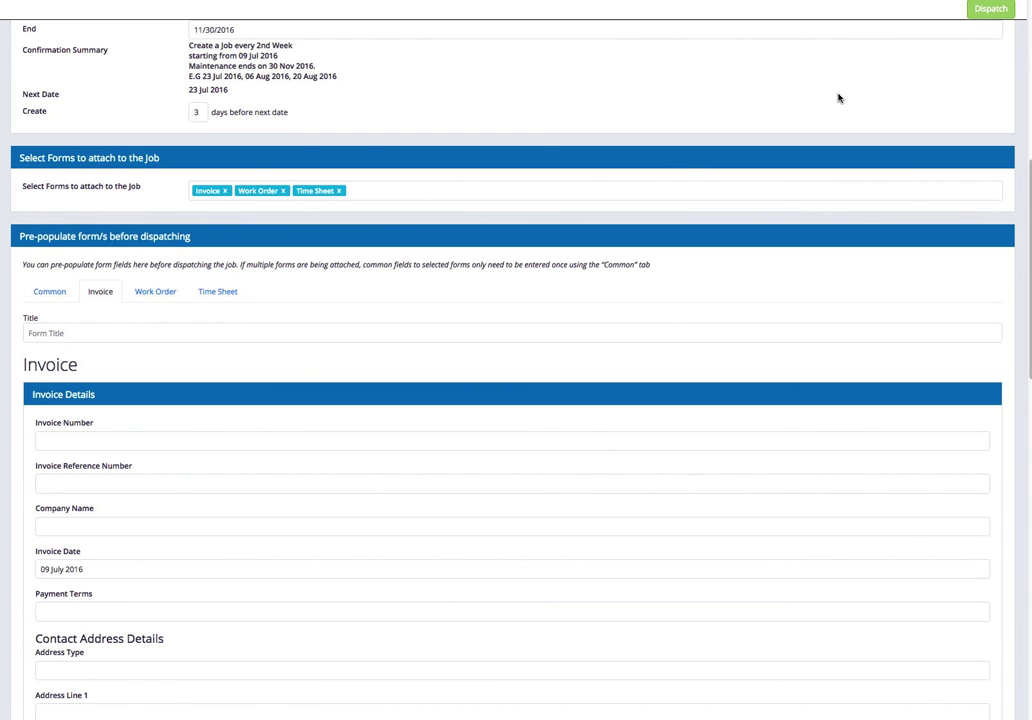
scroll(839, 97, up, 5)
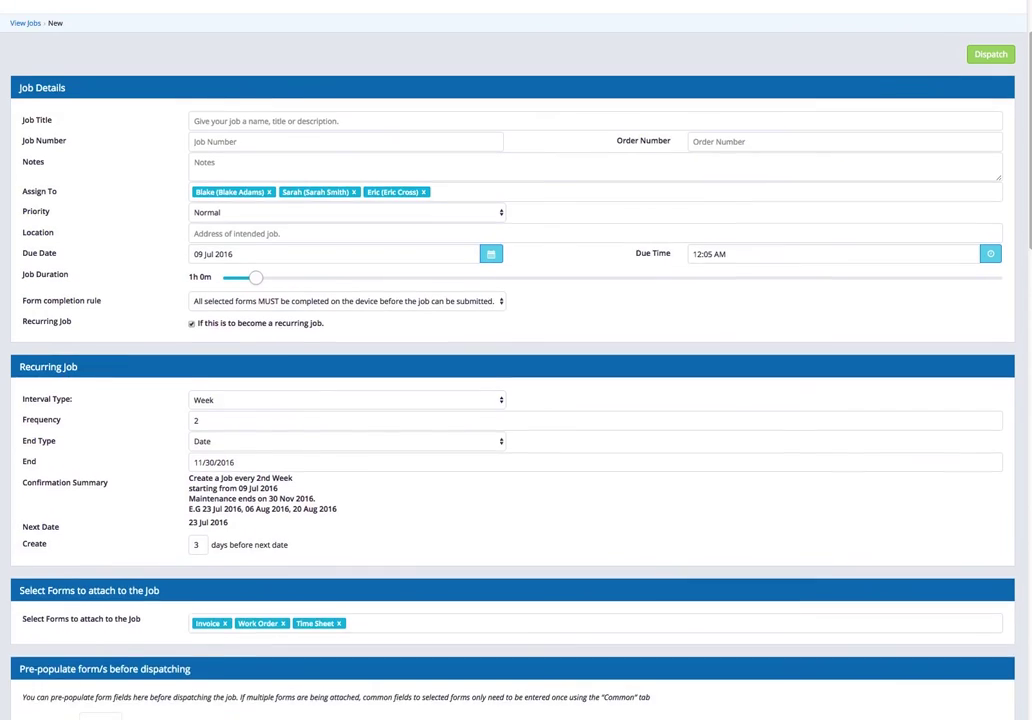
scroll(516, 300, up, 1)
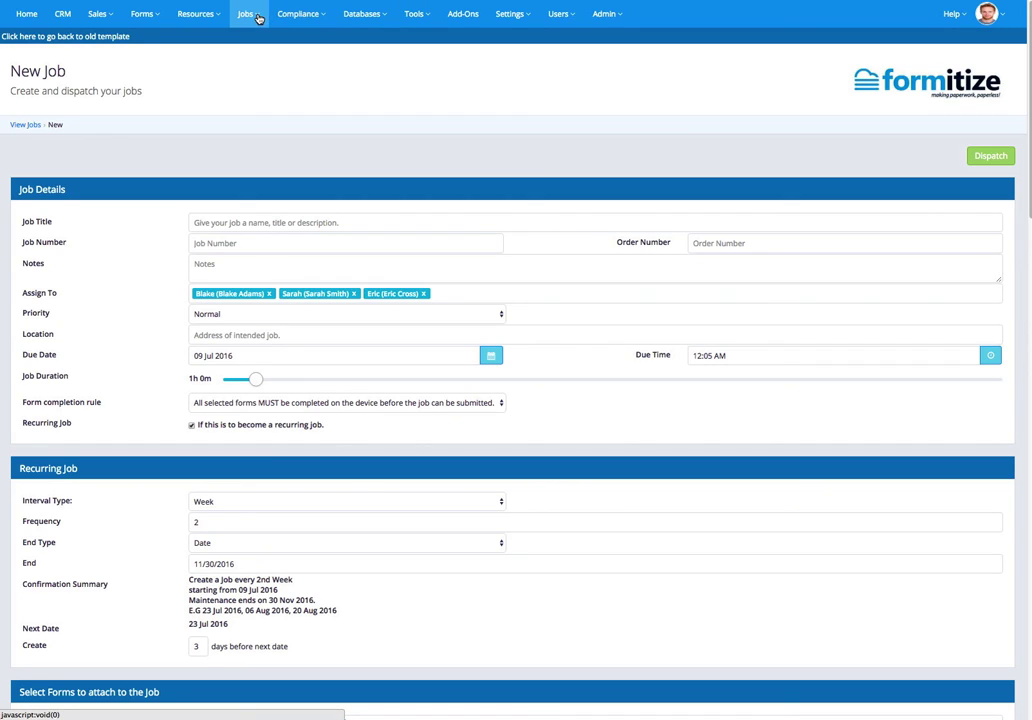
View the Non Conformance Reporting compliance log, leaving the unsaved job, and check its Assigned, Accepted and Finished entries
click(311, 16)
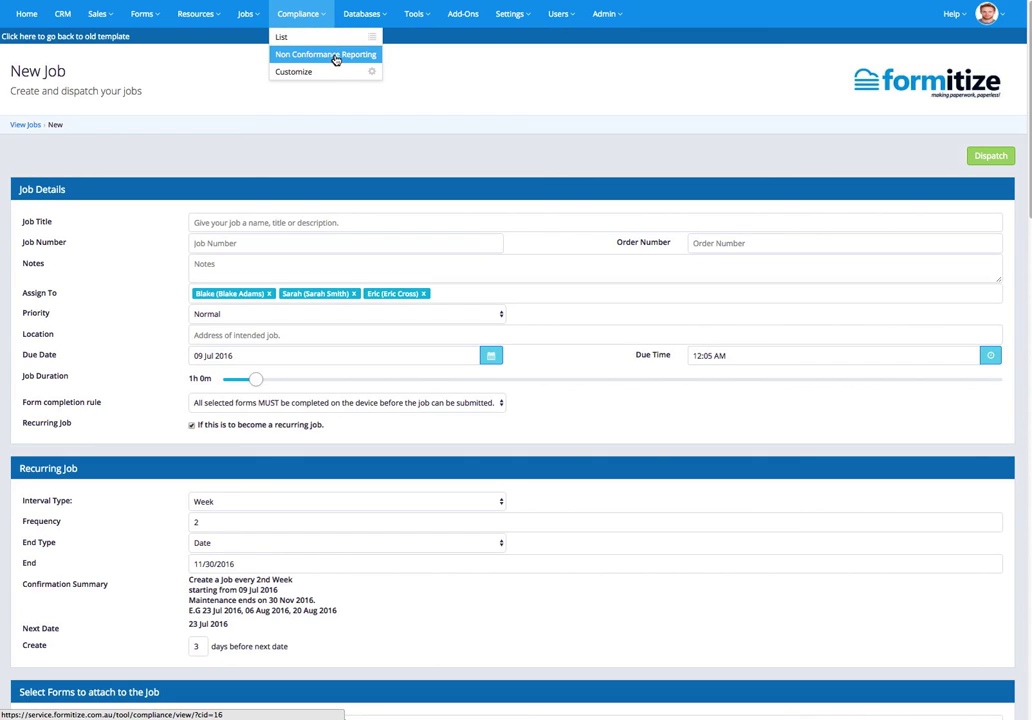
click(336, 57)
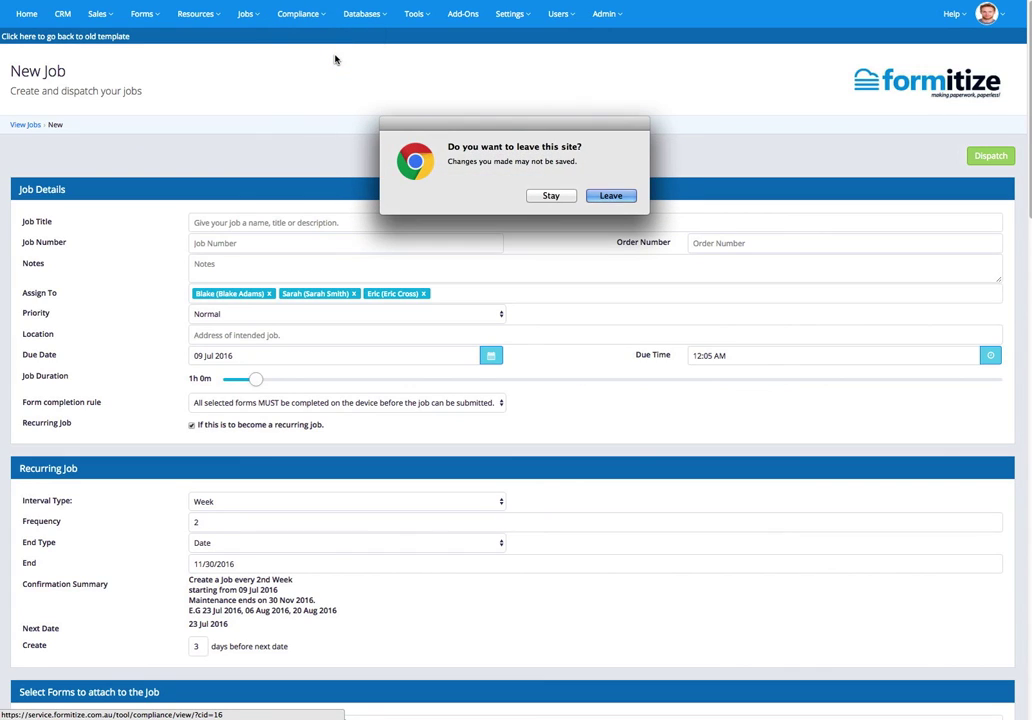
click(546, 130)
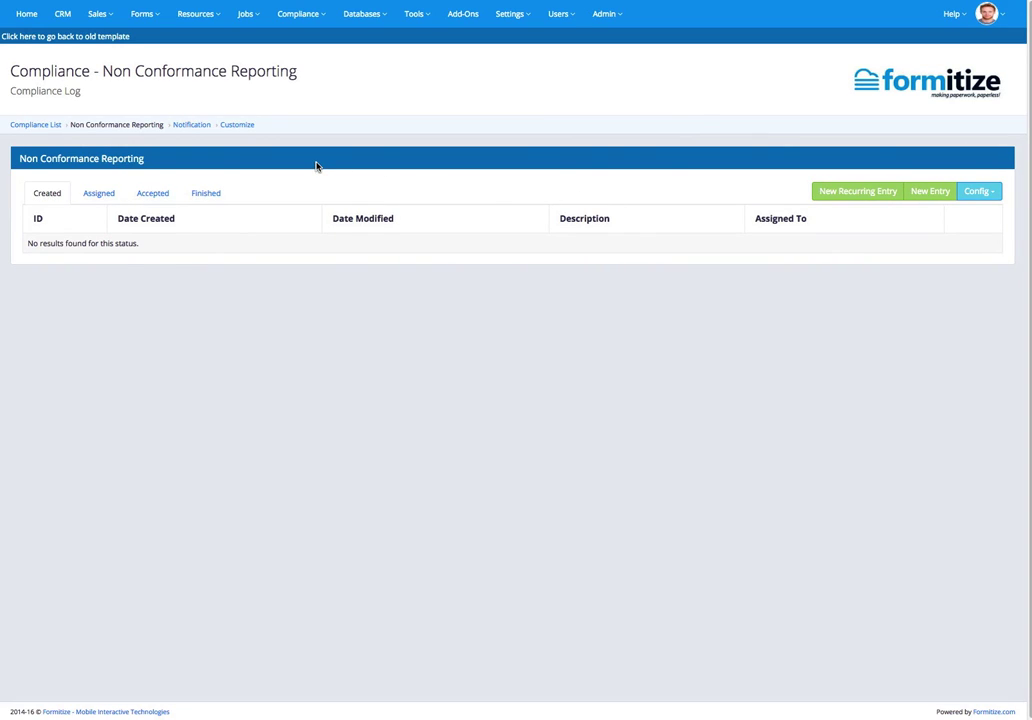
click(96, 195)
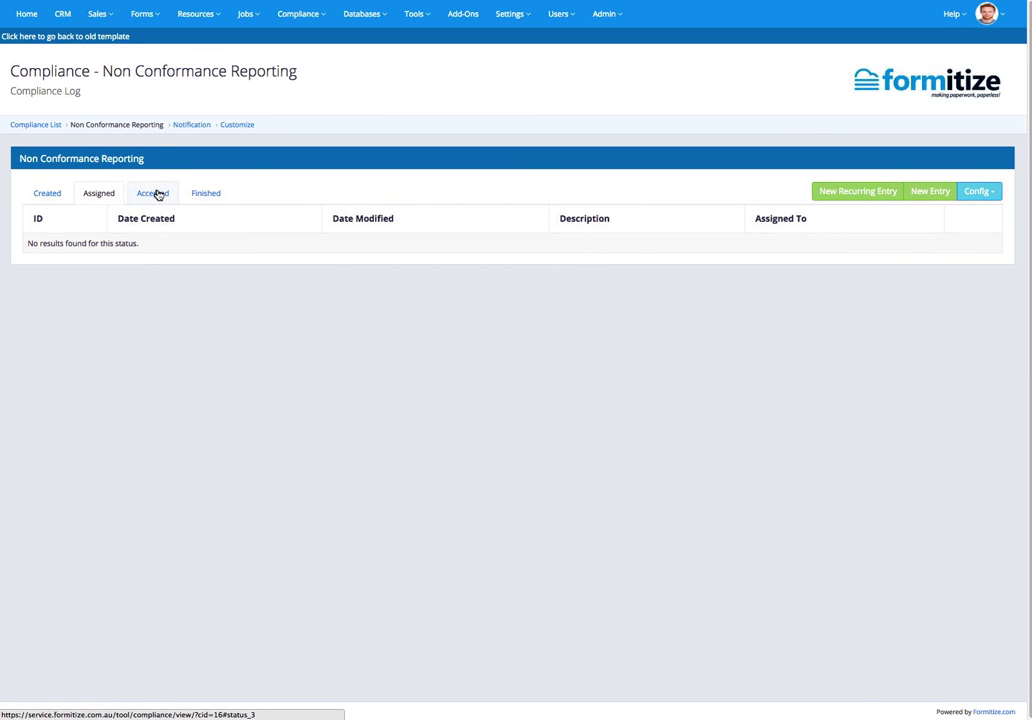
click(157, 194)
click(210, 195)
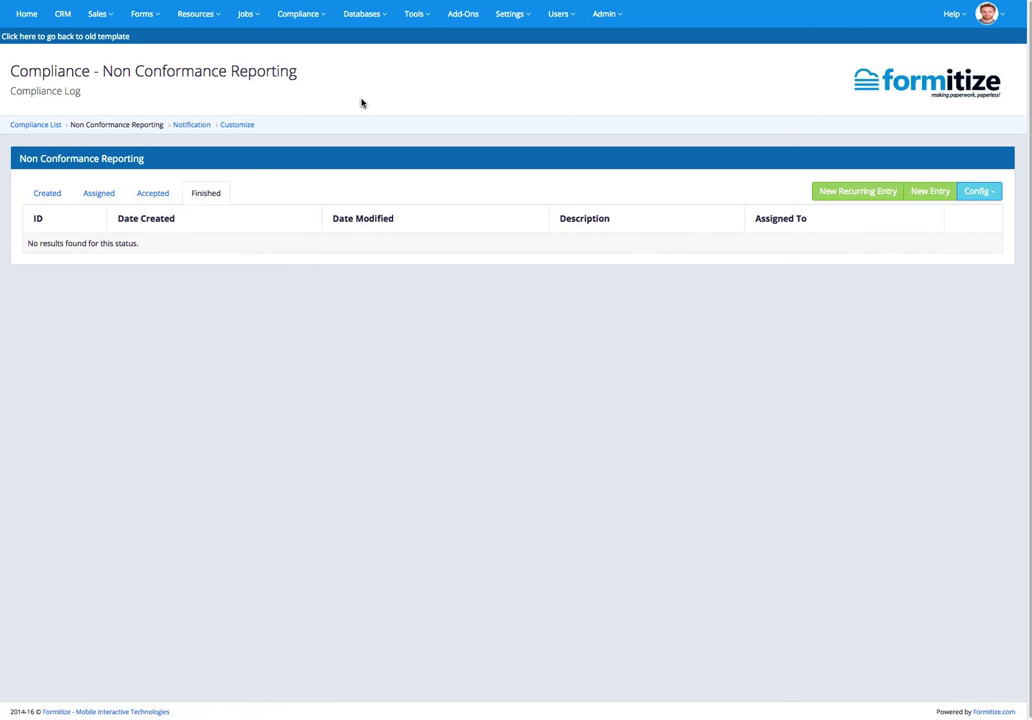
Examine the two options for creating a new database and view the list of existing databases
click(369, 15)
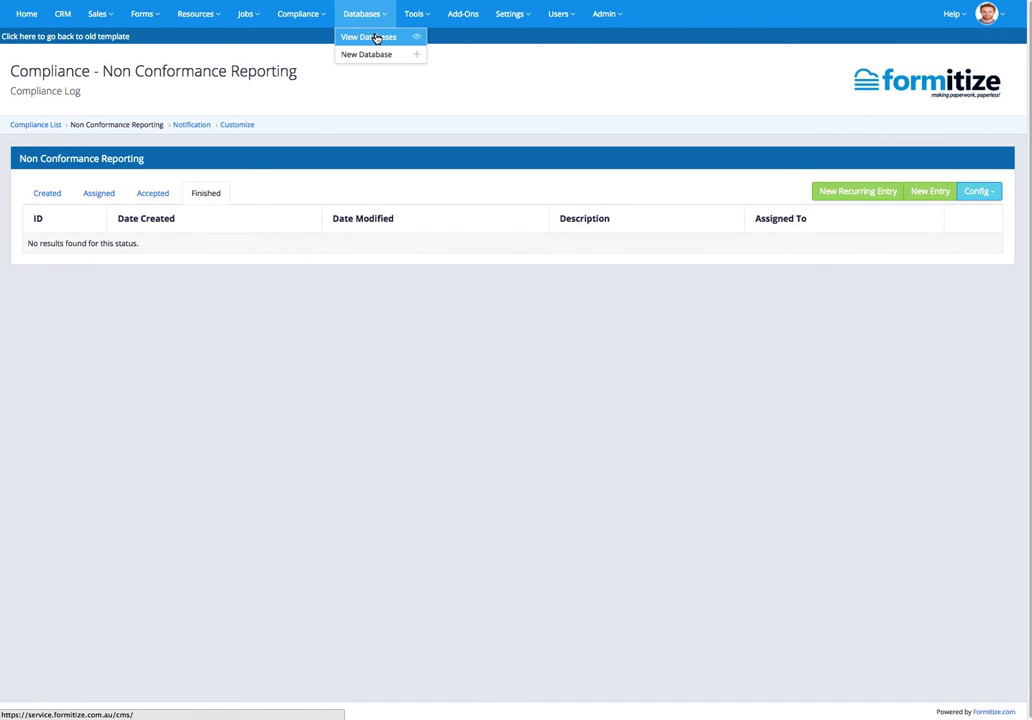
click(376, 54)
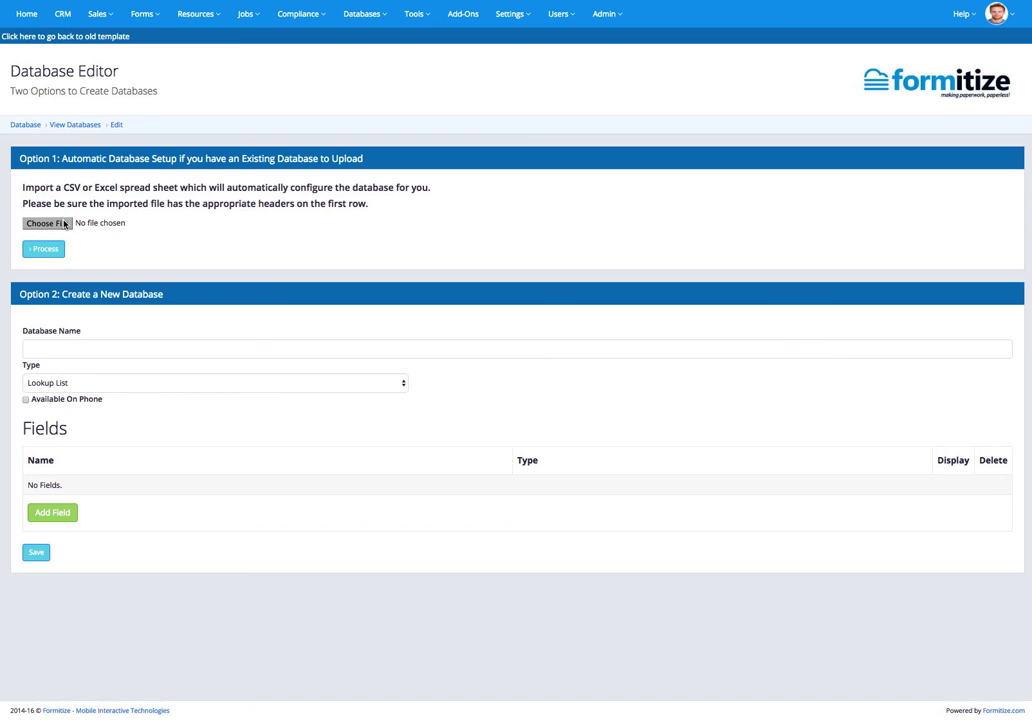
click(360, 14)
click(376, 38)
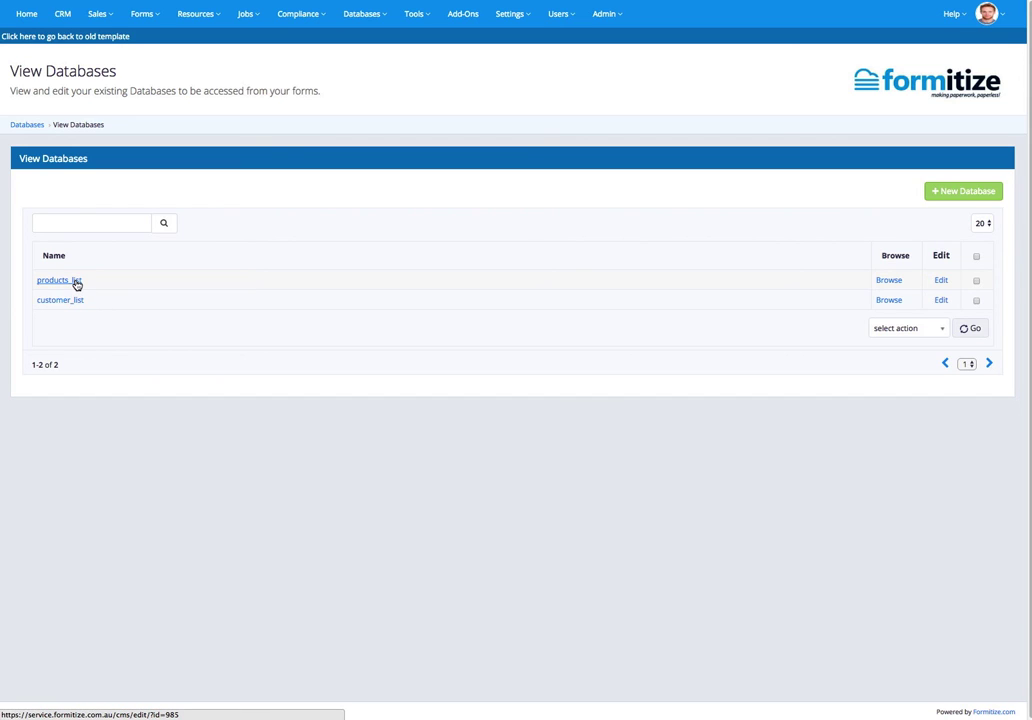
Generate a CSV report for the Formitize Feature Demo form, leaving the date range blank to cover all submissions
click(413, 16)
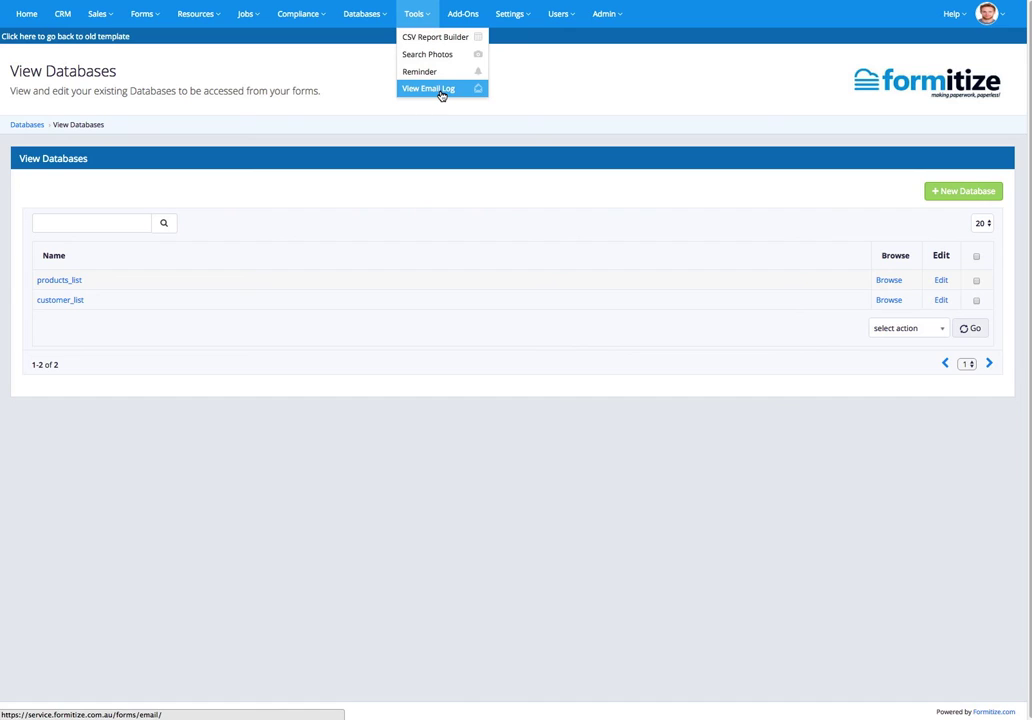
click(443, 39)
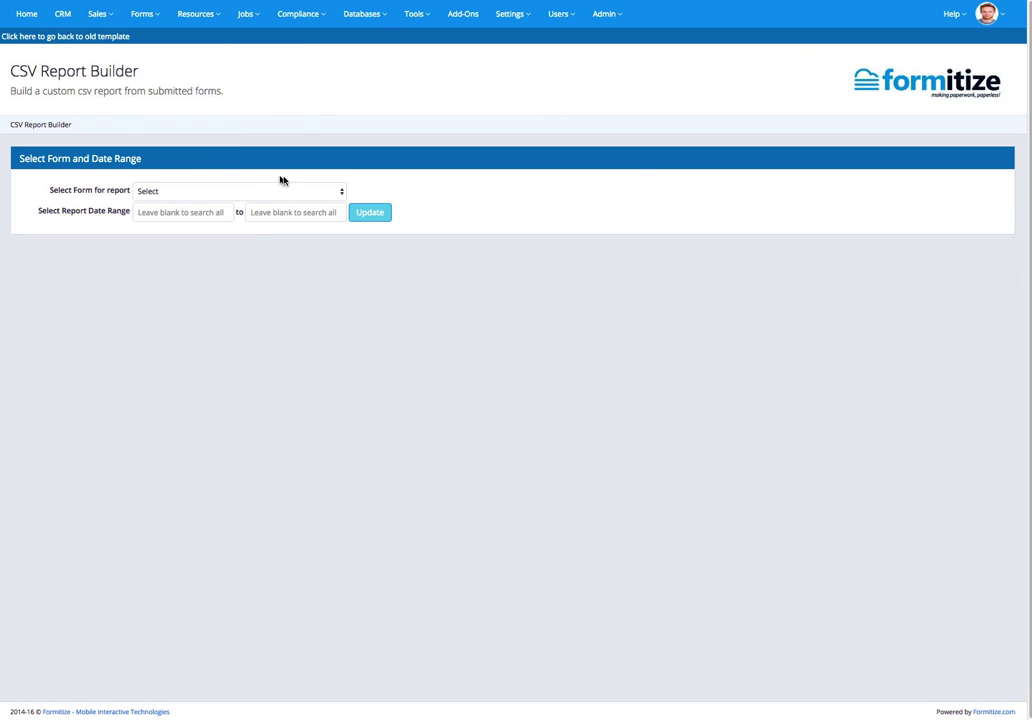
click(286, 191)
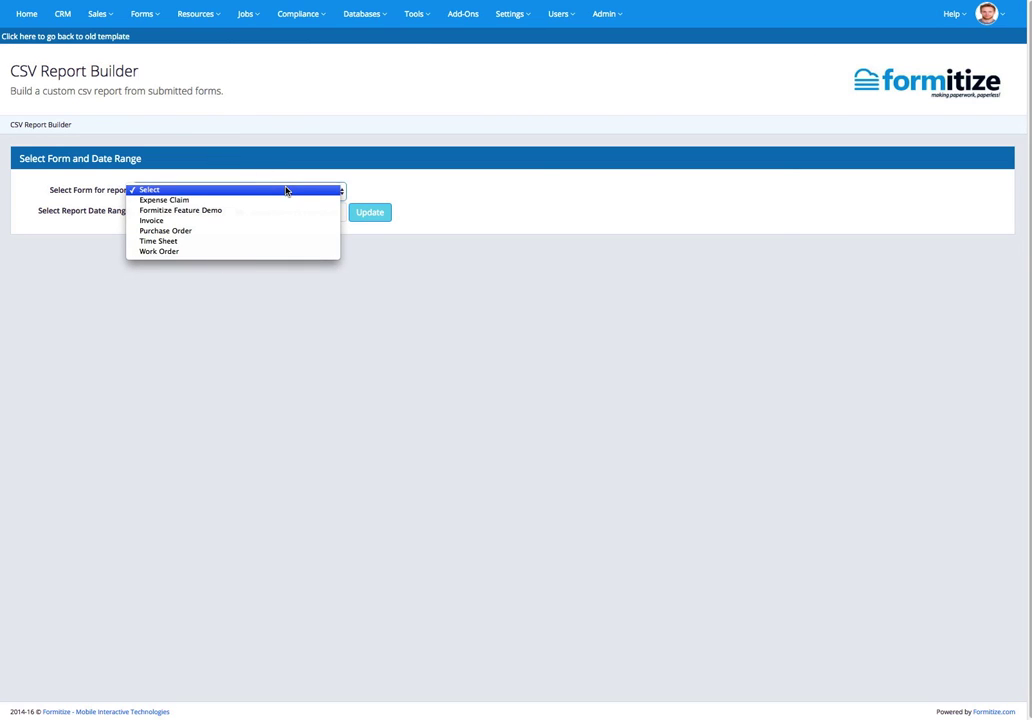
click(283, 212)
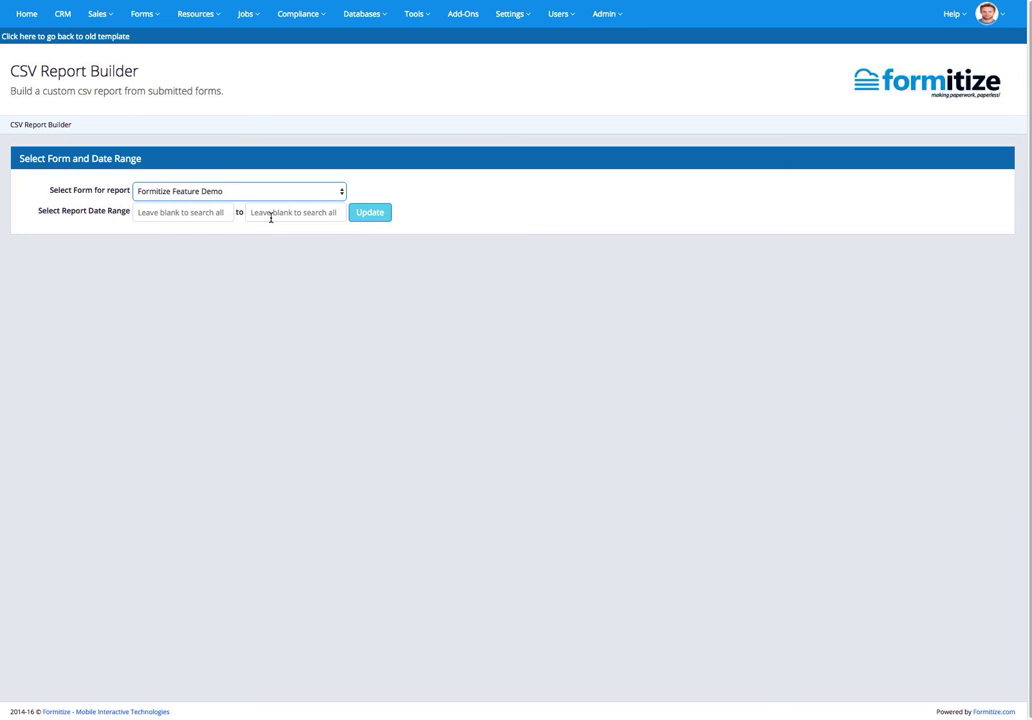
click(370, 213)
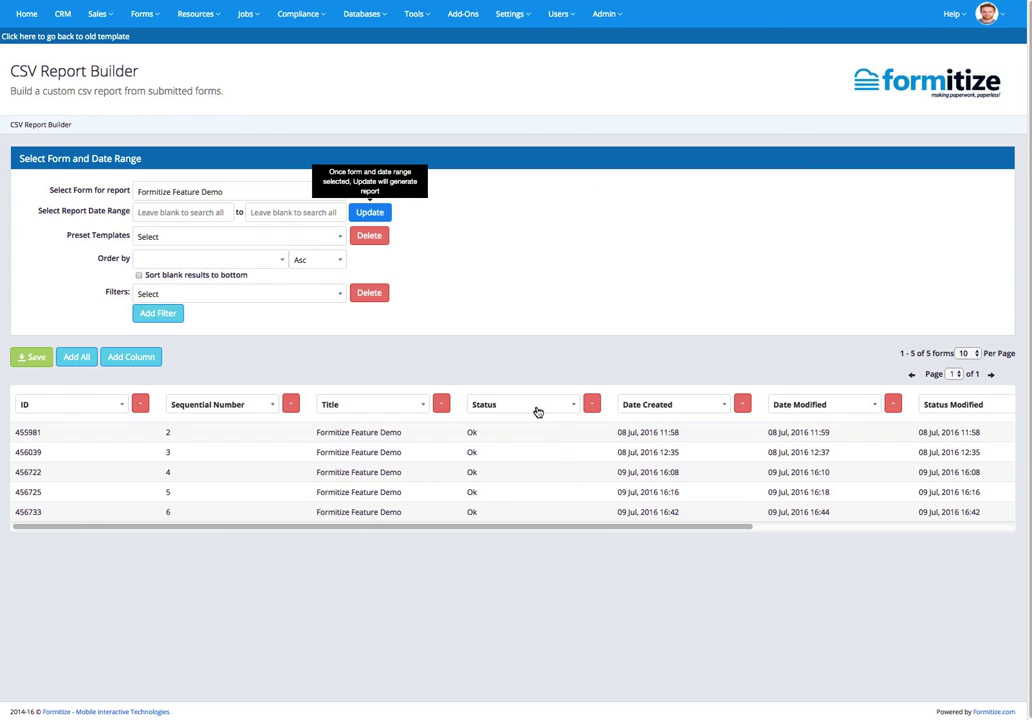
Change the report's Title column to show the Select Existing Customer (selectExistingCustomer) field
click(425, 407)
scroll(424, 449, down, 1)
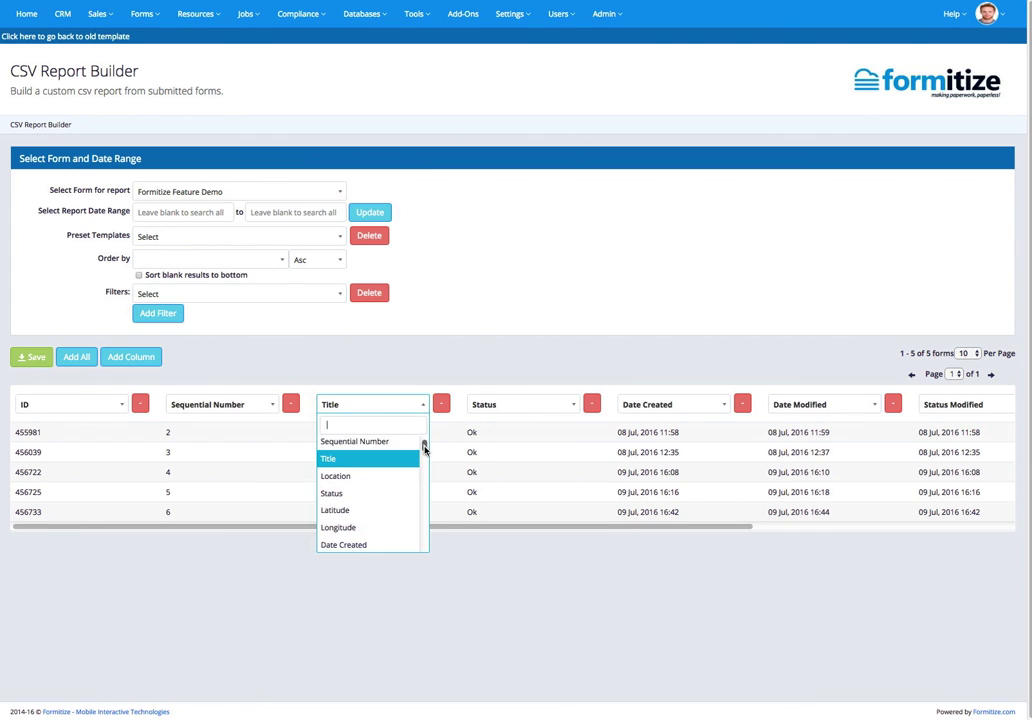
drag(424, 449, 424, 490)
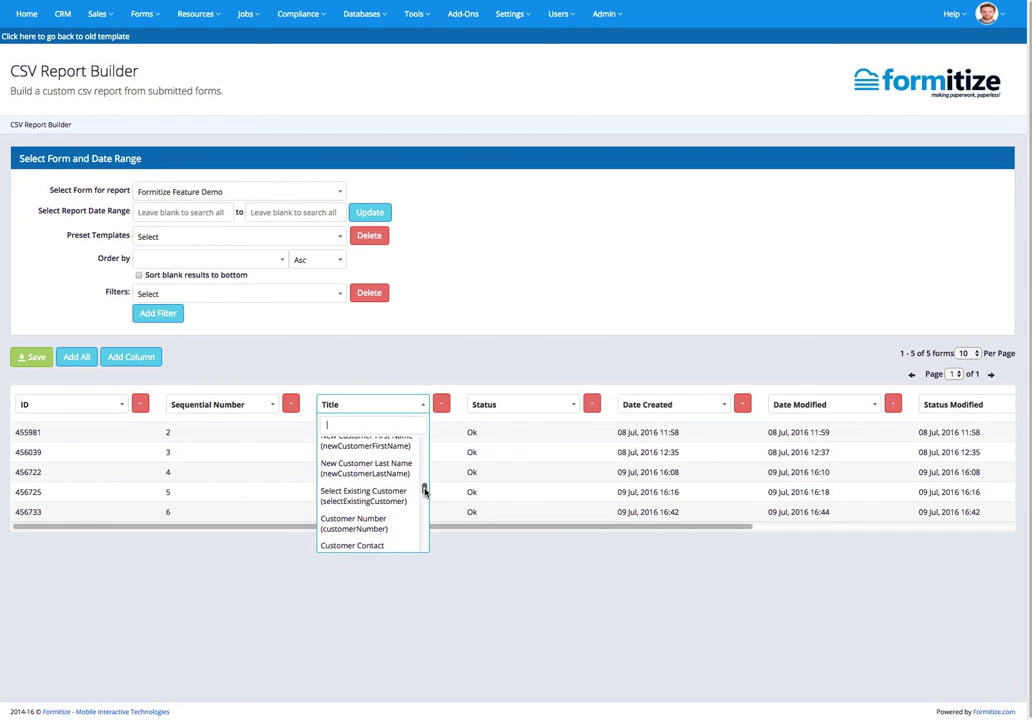
click(378, 495)
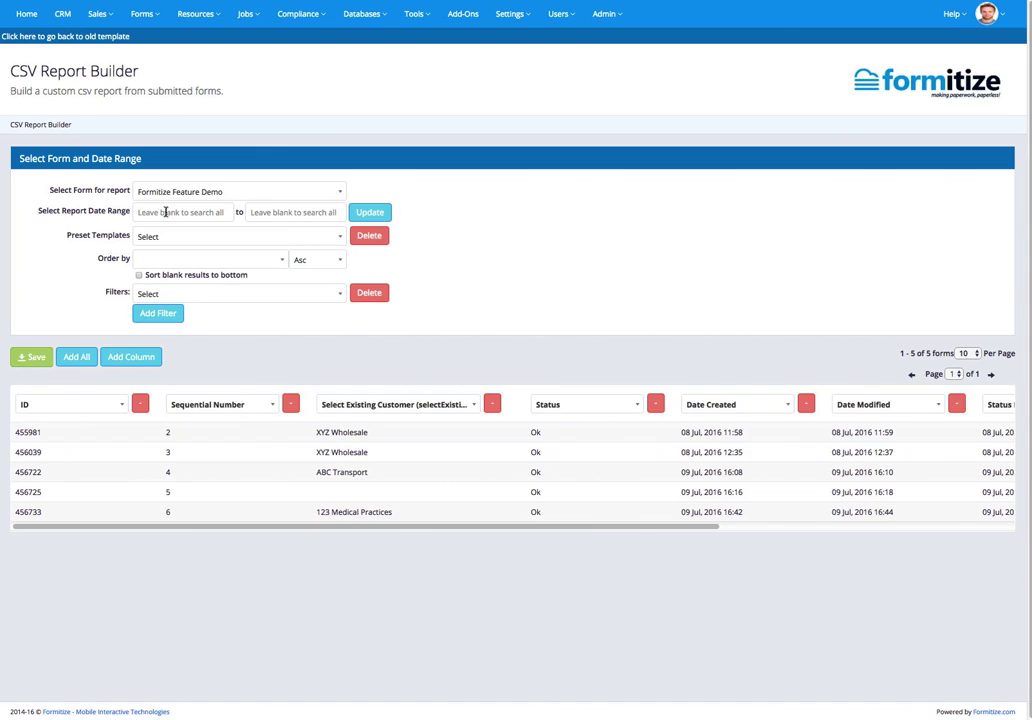
Examine the report's preset template options and the other available tools, including the email log, without choosing any
click(251, 238)
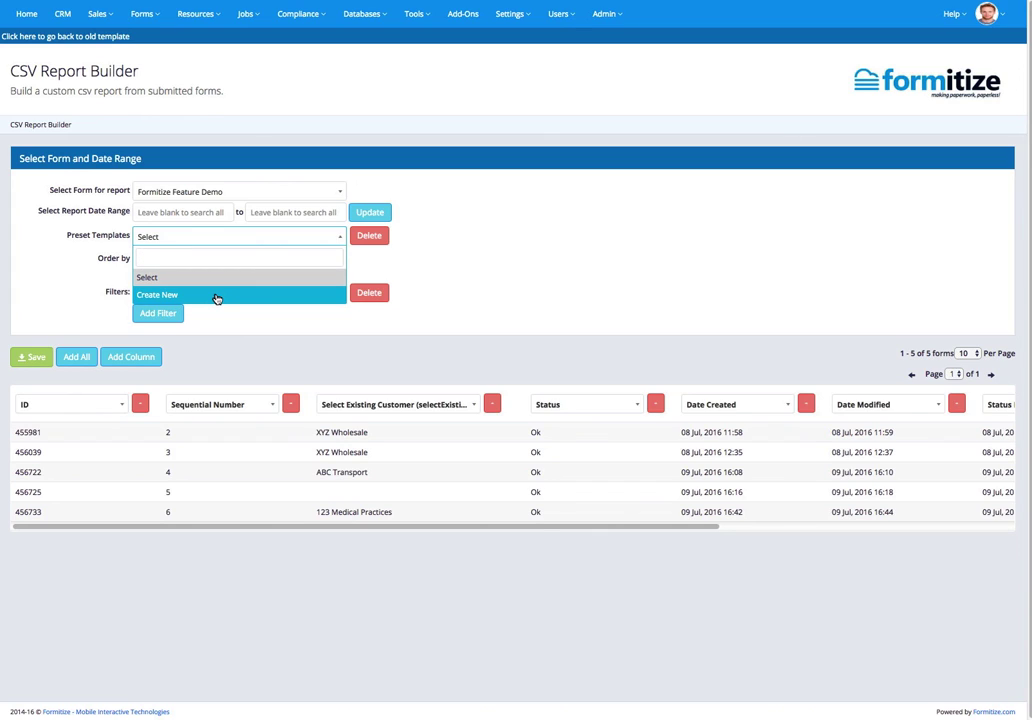
click(561, 239)
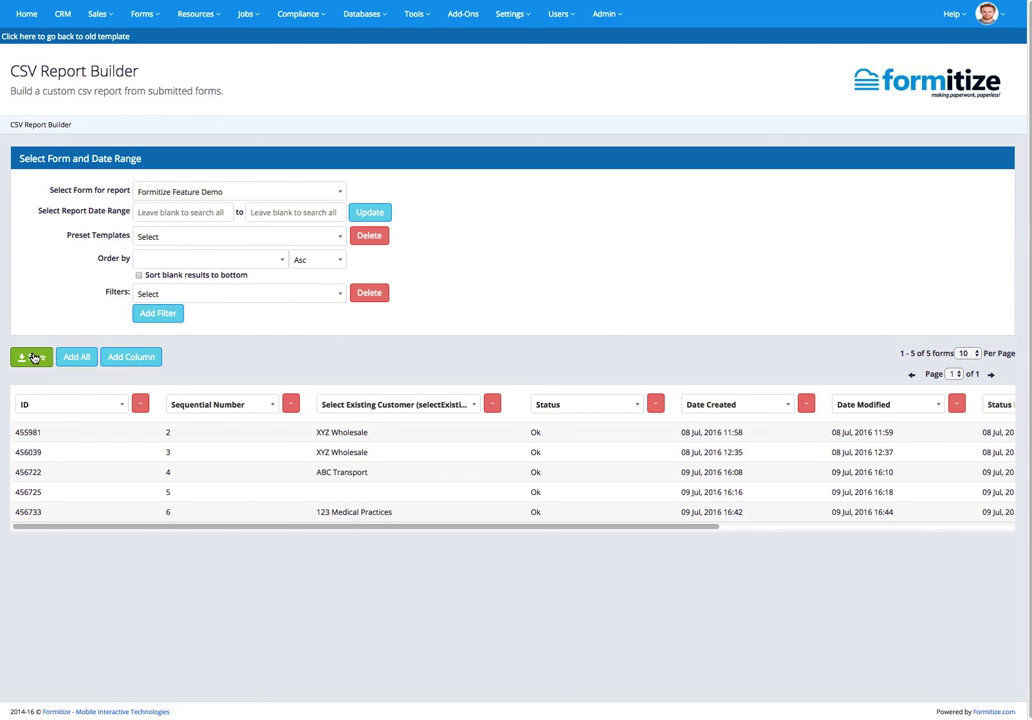
click(414, 14)
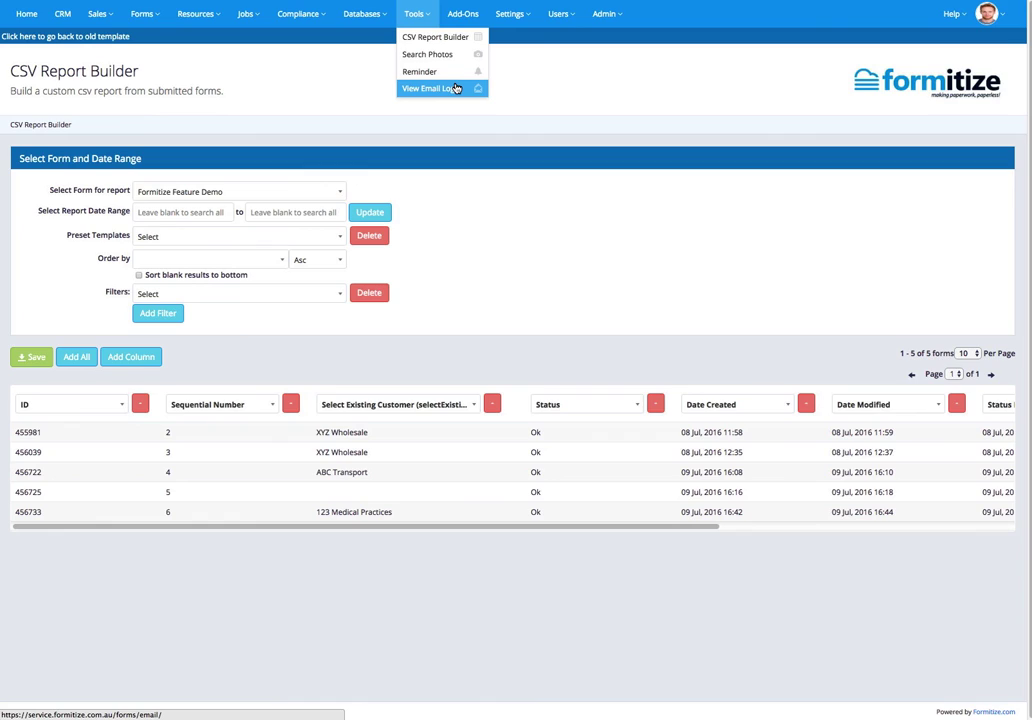
click(562, 90)
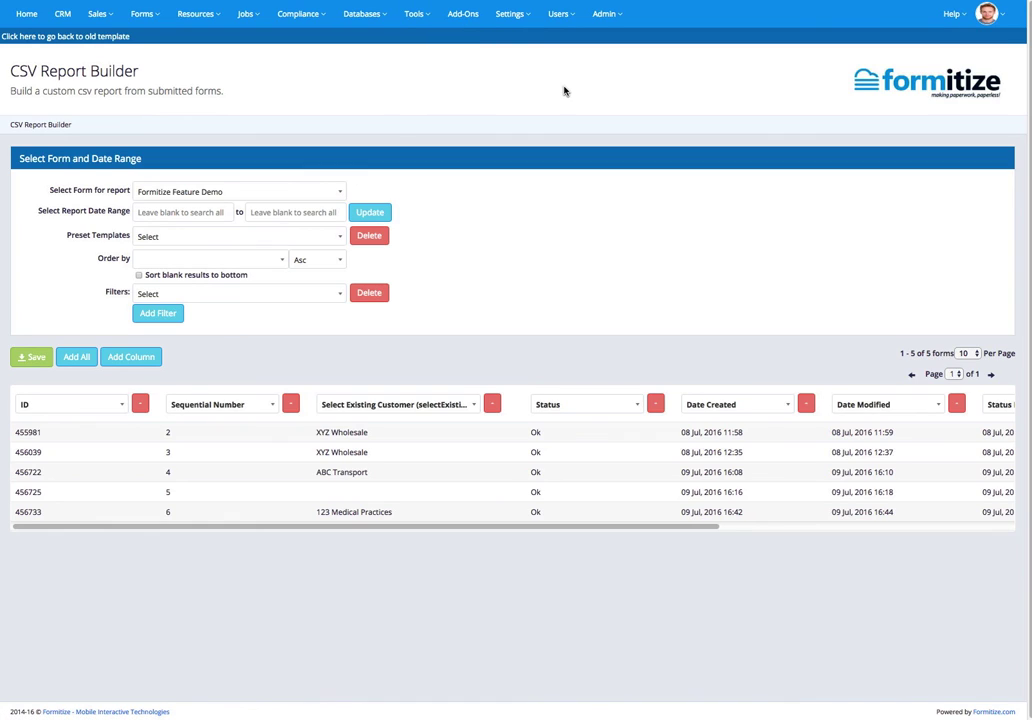
In the Customize settings, try several logo-based theme colours, including #002040 and #e0f0f0, and a custom dark green #437d72
click(513, 17)
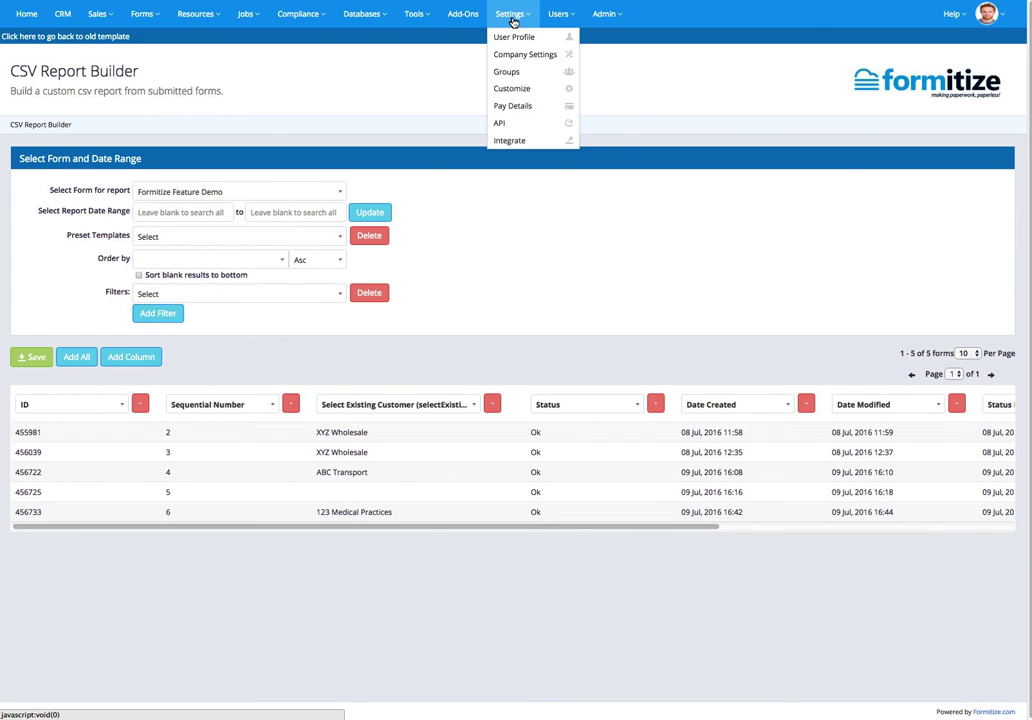
click(525, 89)
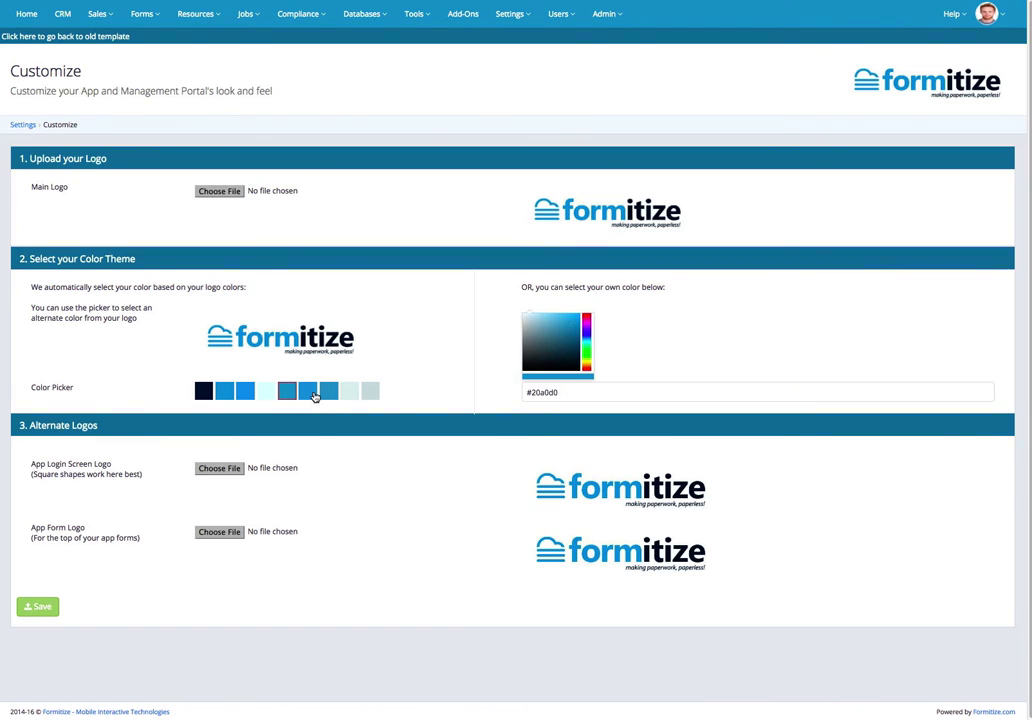
click(307, 392)
click(204, 393)
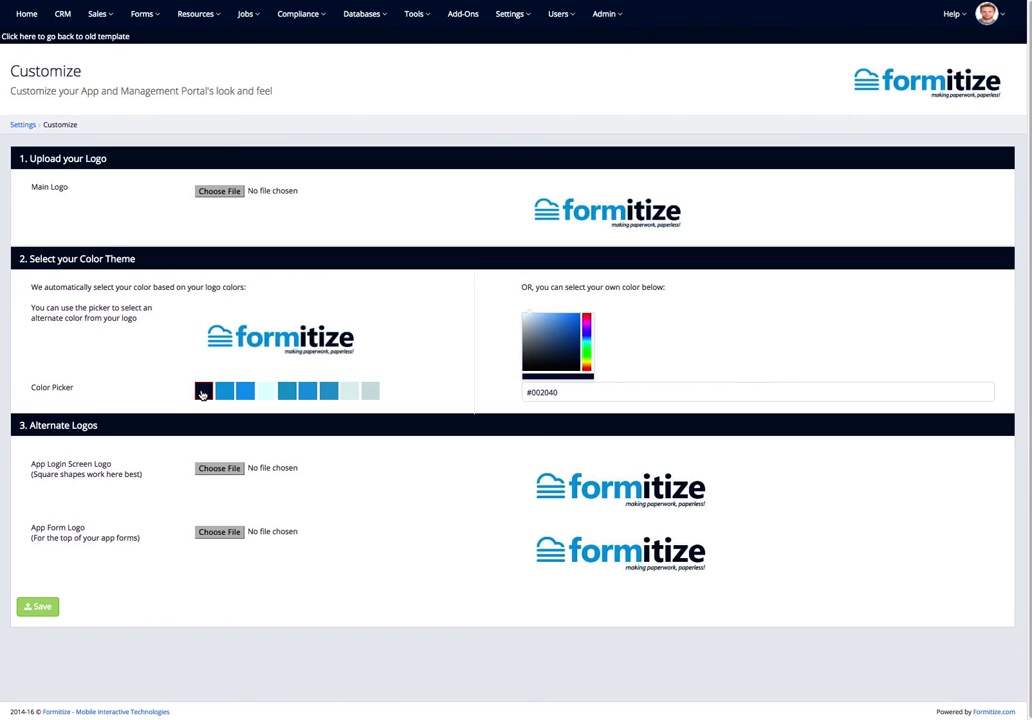
click(349, 393)
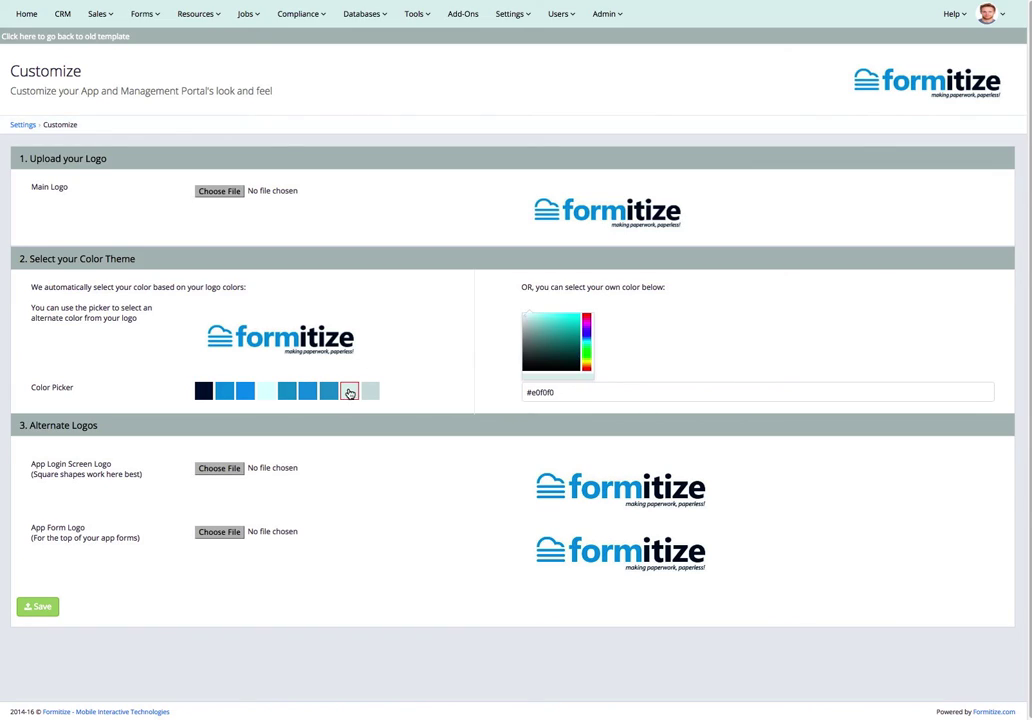
drag(570, 320, 586, 345)
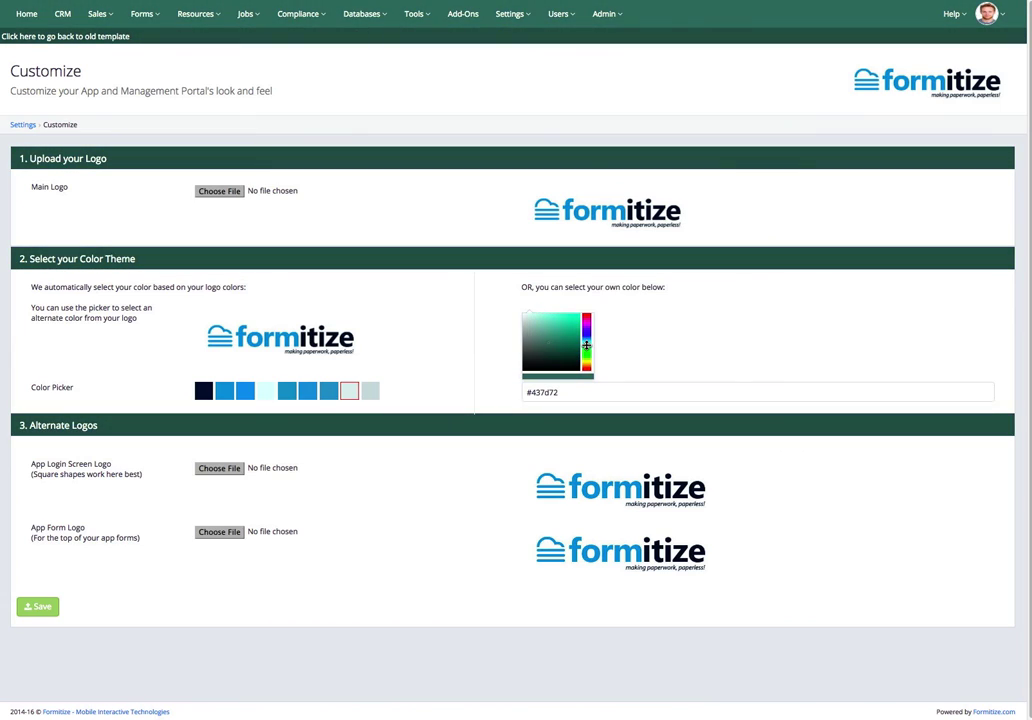
Set the Telegate image file 5811.images__8.jpg as the portal's main logo
drag(490, 719, 227, 194)
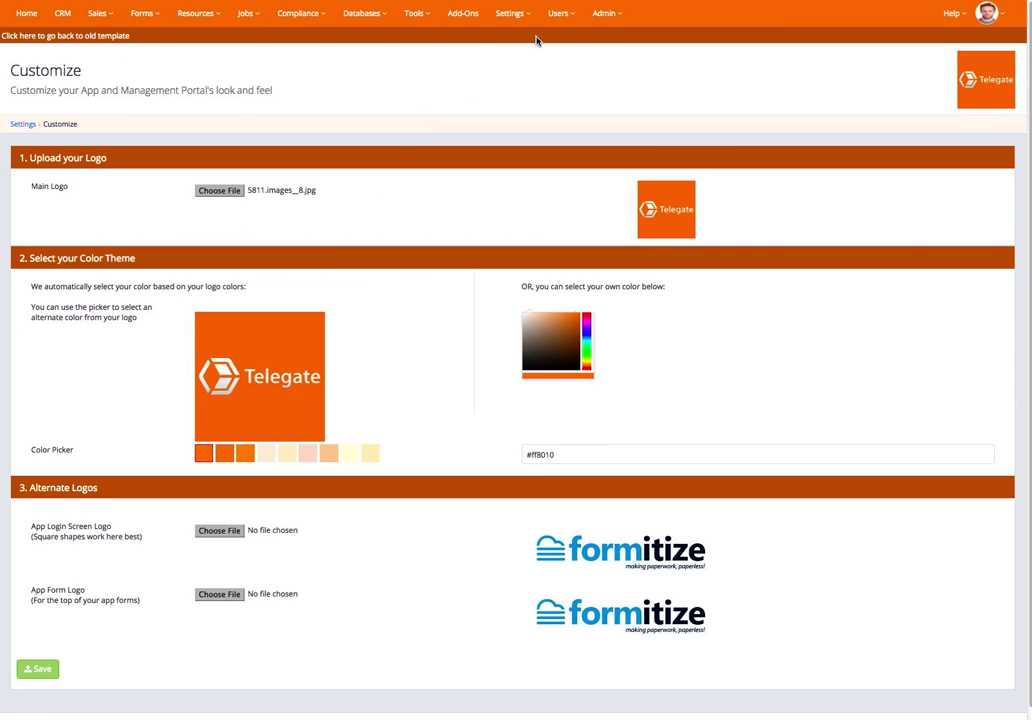
Look over the remaining settings and user management options, and return to the portal's home page
click(511, 16)
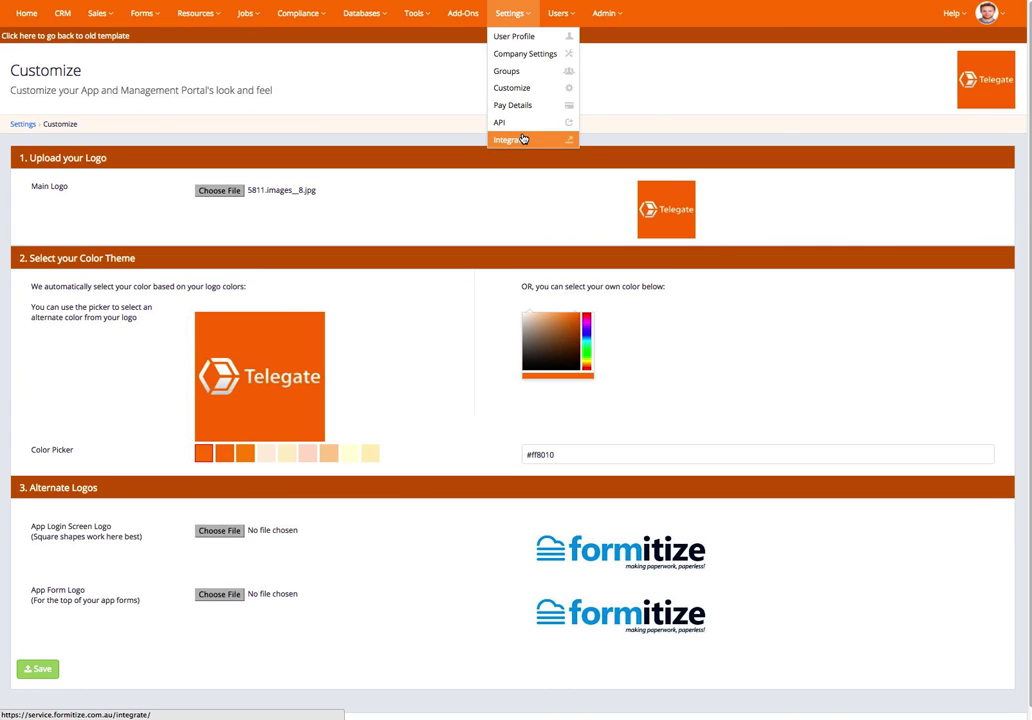
click(566, 19)
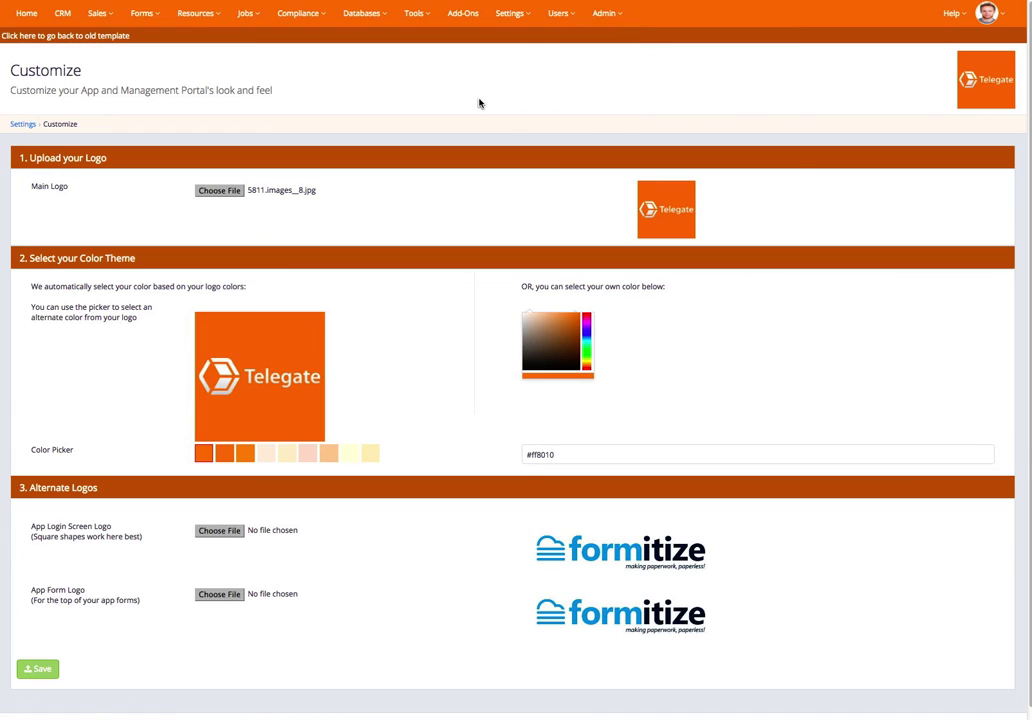
click(23, 14)
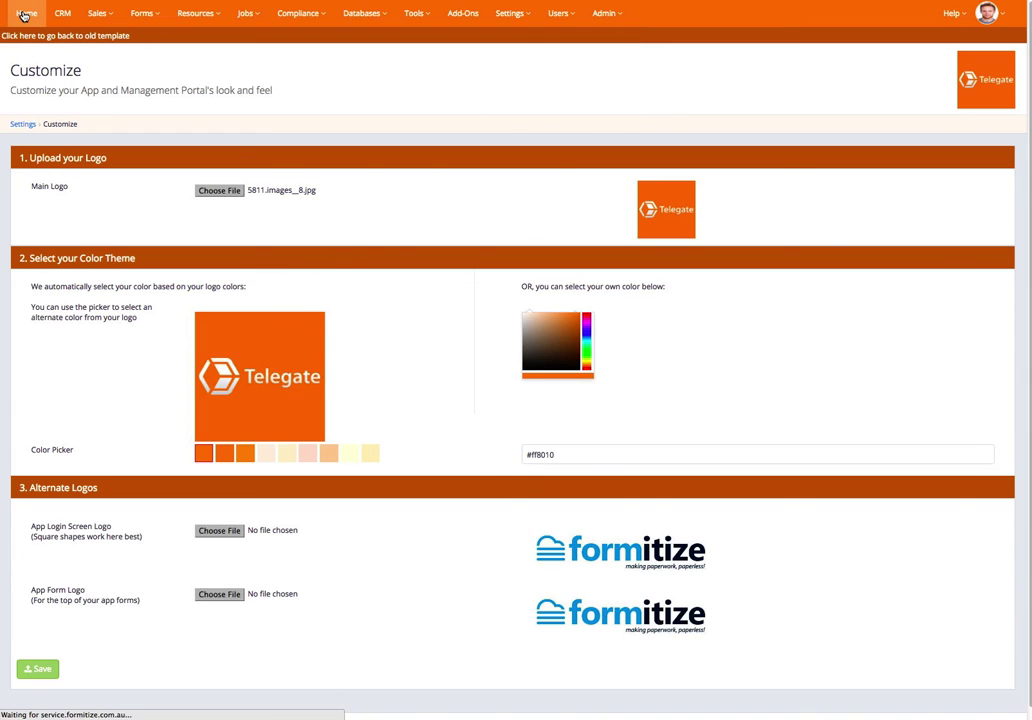